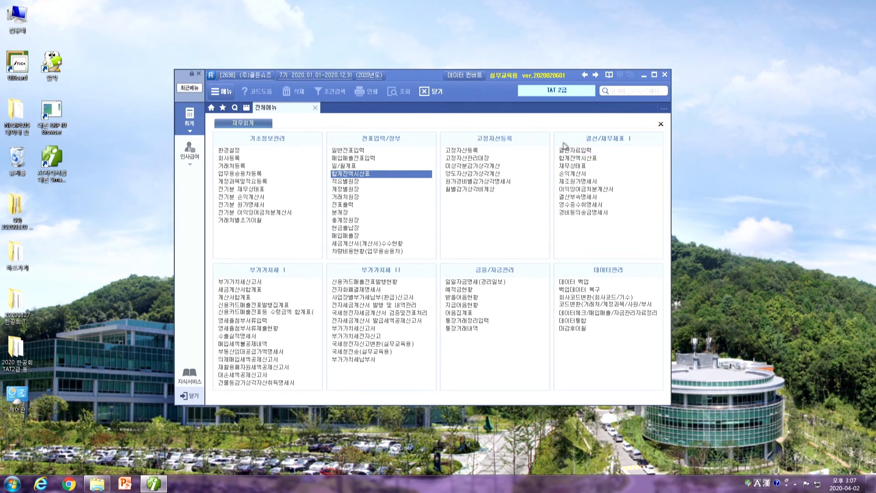
# - Open 결산자료입력 and load the closing data for the period from month 01 to month 12
pyautogui.click(574, 150)
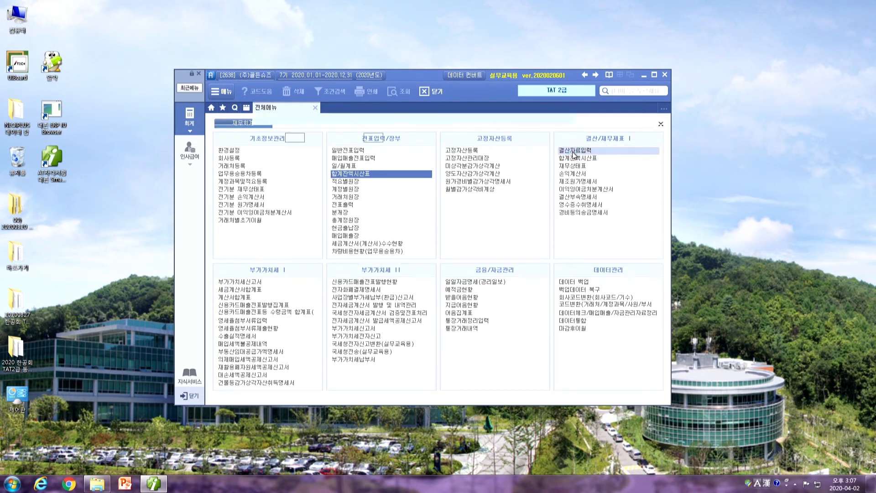
pyautogui.write('01')
pyautogui.press('Return')
pyautogui.write('12')
pyautogui.press('Return')
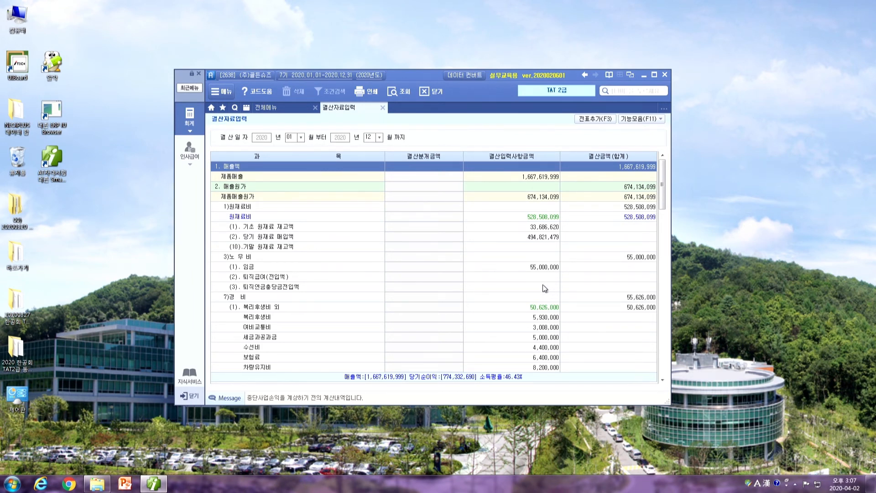
# - Review the manufacturing depreciation rows and check the 감가상각반영 dialog for tangible assets available to reflect, closing it without applying
pyautogui.scroll(-6, 543, 288)
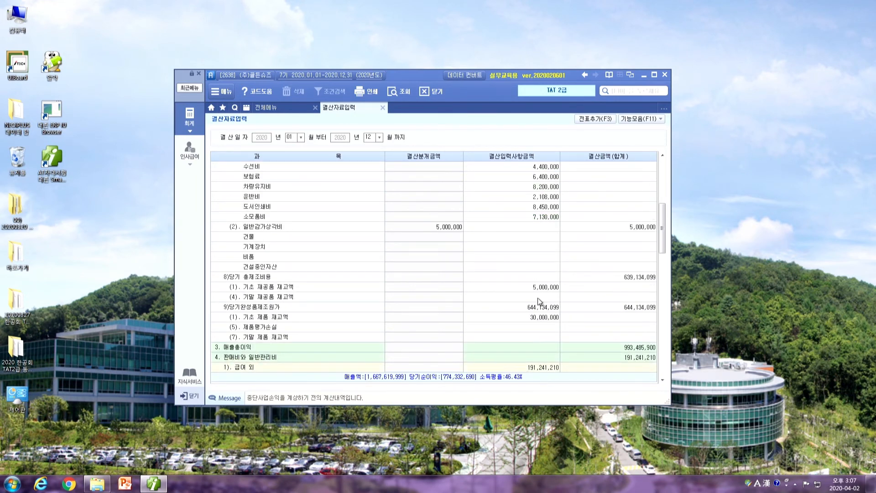
pyautogui.scroll(3, 538, 301)
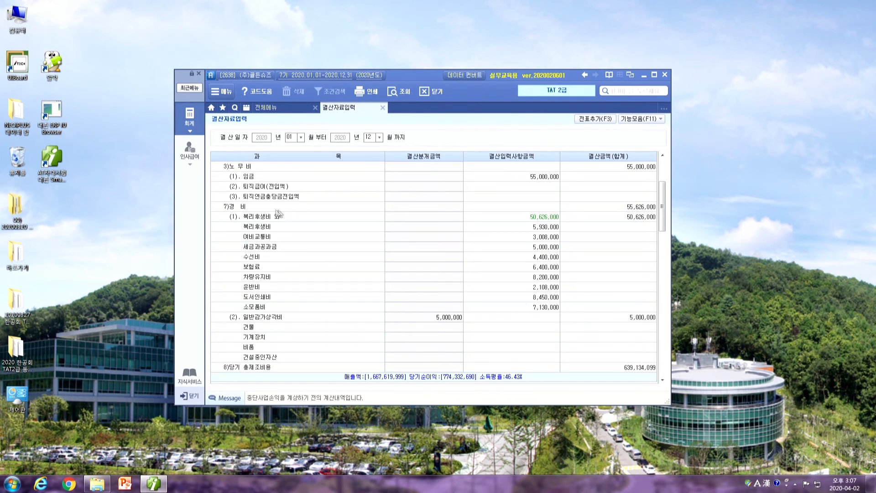
pyautogui.click(273, 209)
pyautogui.click(256, 326)
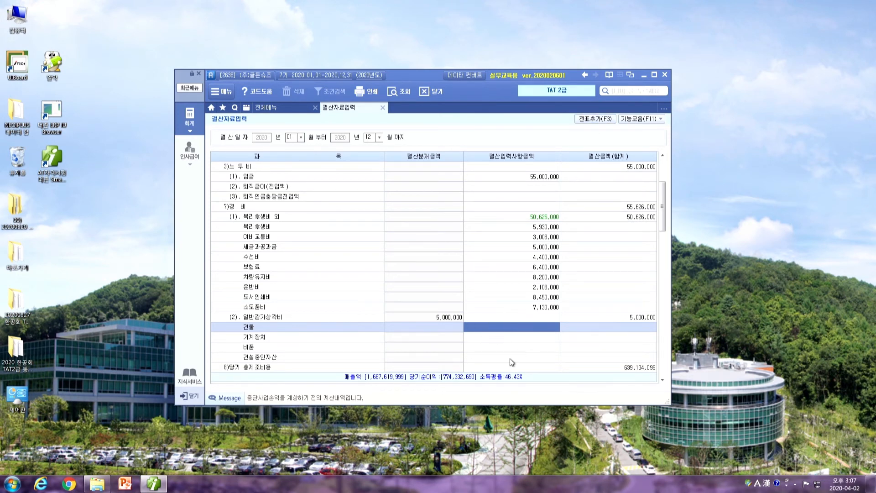
pyautogui.click(663, 121)
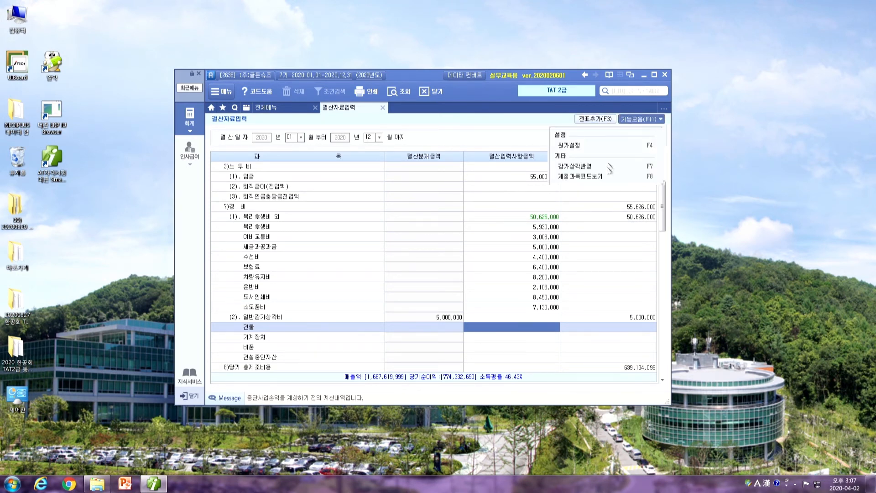
pyautogui.click(607, 168)
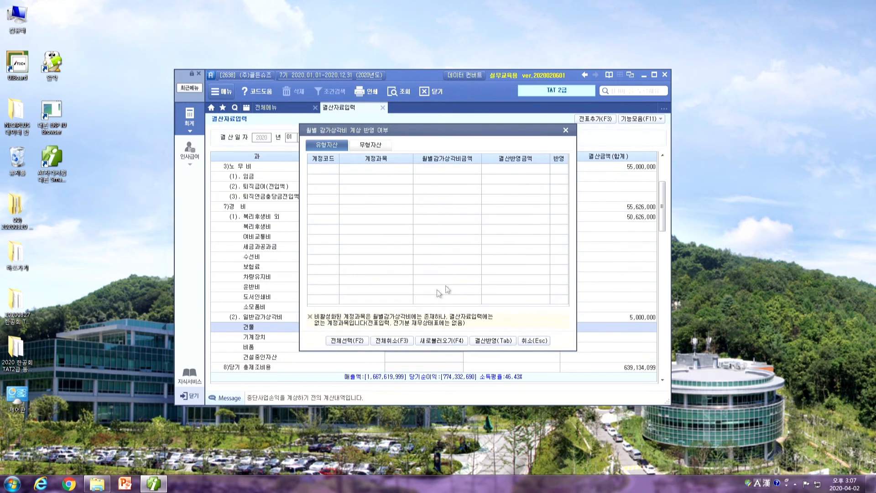
pyautogui.click(566, 131)
# - Open 고정자산등록 from the full menu
pyautogui.click(260, 108)
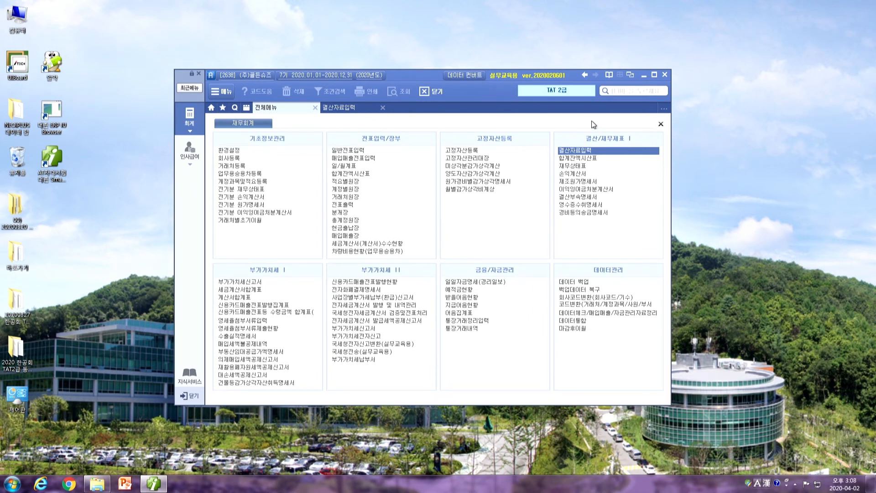
pyautogui.click(453, 151)
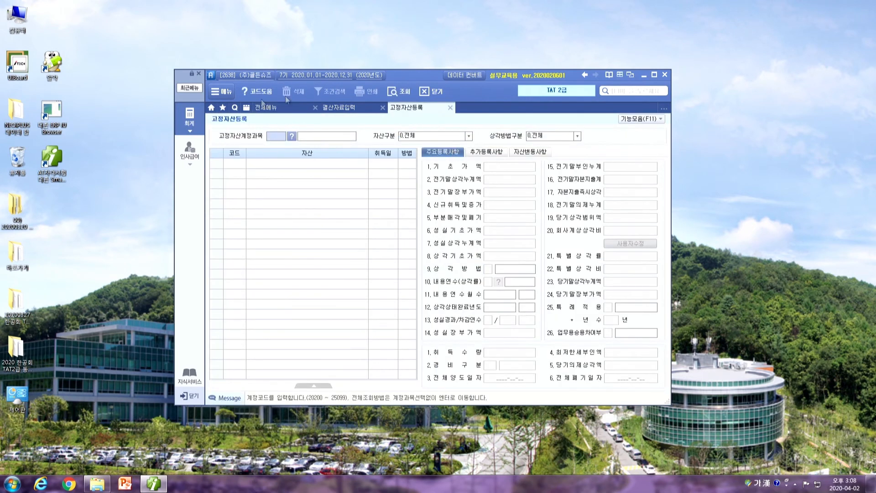
pyautogui.write('202')
pyautogui.press('Return')
pyautogui.press('Return')
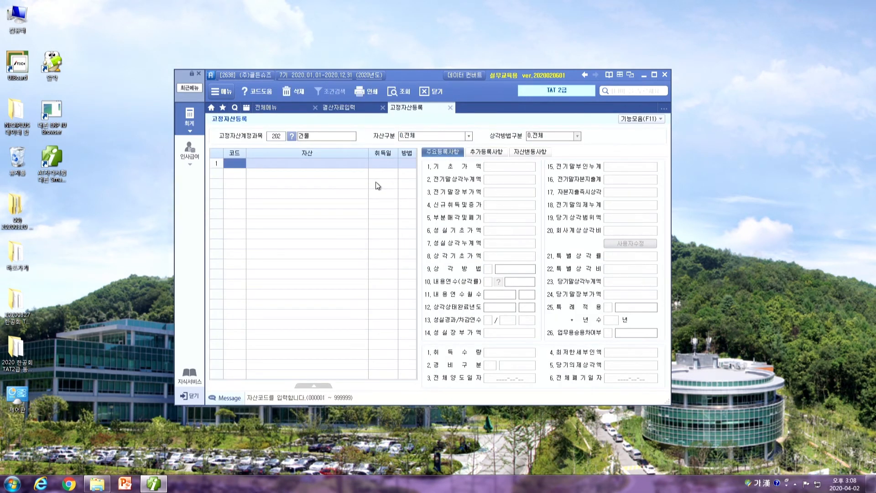
pyautogui.write('000201')
pyautogui.press('Return')
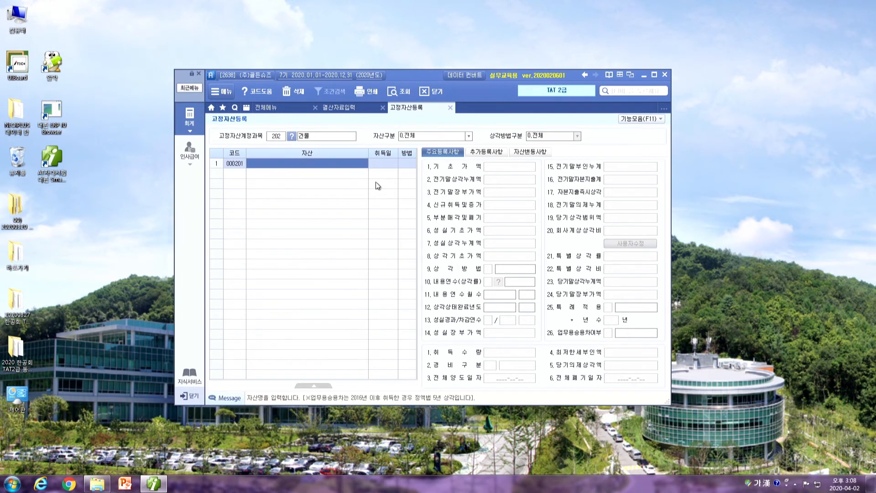
pyautogui.press('Left')
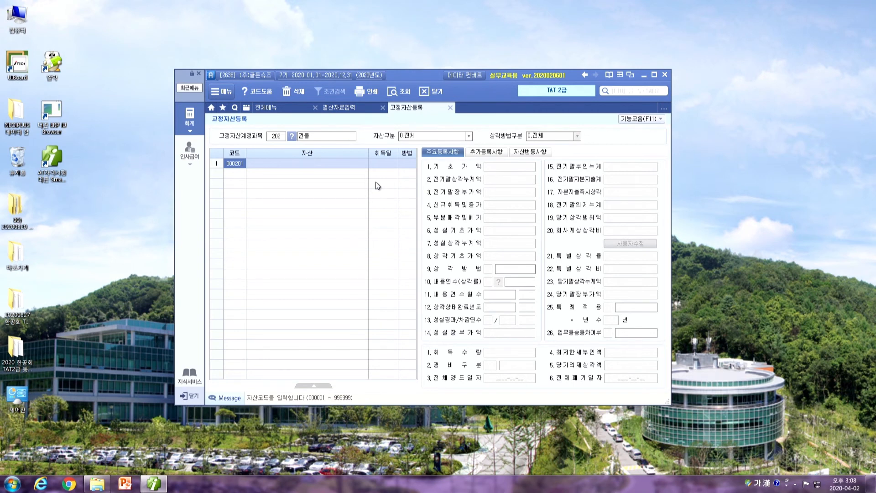
pyautogui.press('F2')
pyautogui.press('Return')
# - Set the fixed asset account to 206 기계장치 and load its asset list
pyautogui.click(272, 136)
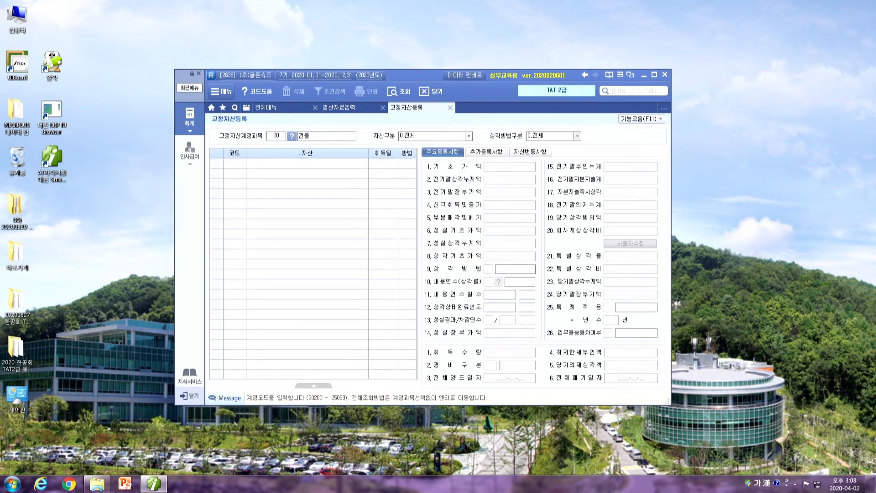
pyautogui.write('6')
pyautogui.press('Return')
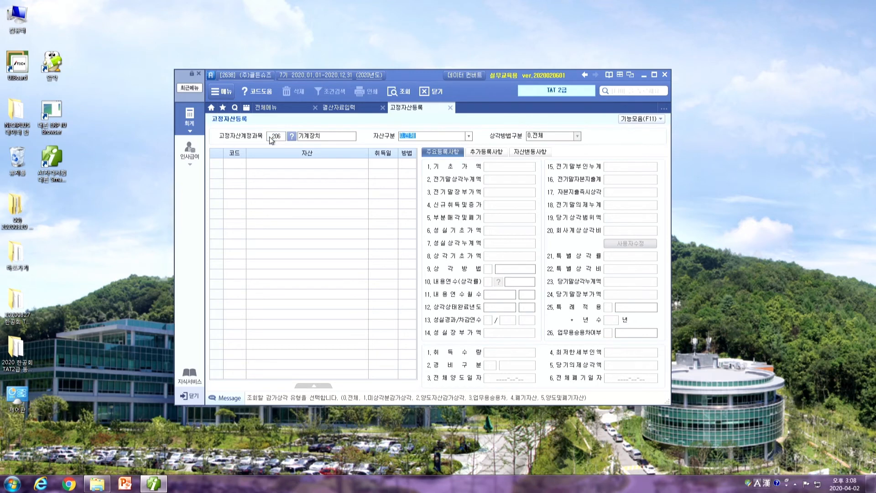
pyautogui.press('Return')
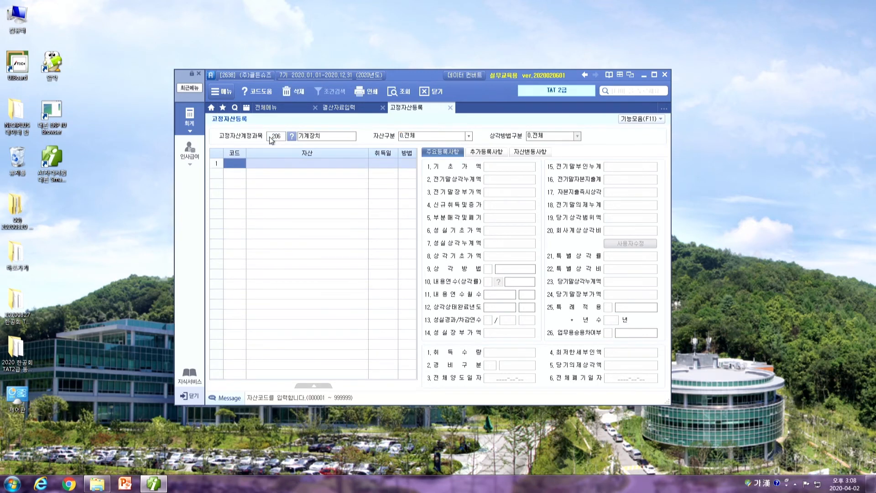
# - Register a machinery asset with code 000201, name 포장기계 and acquisition date 2020-07-01
pyautogui.write('201')
pyautogui.press('Return')
pyautogui.write('기')
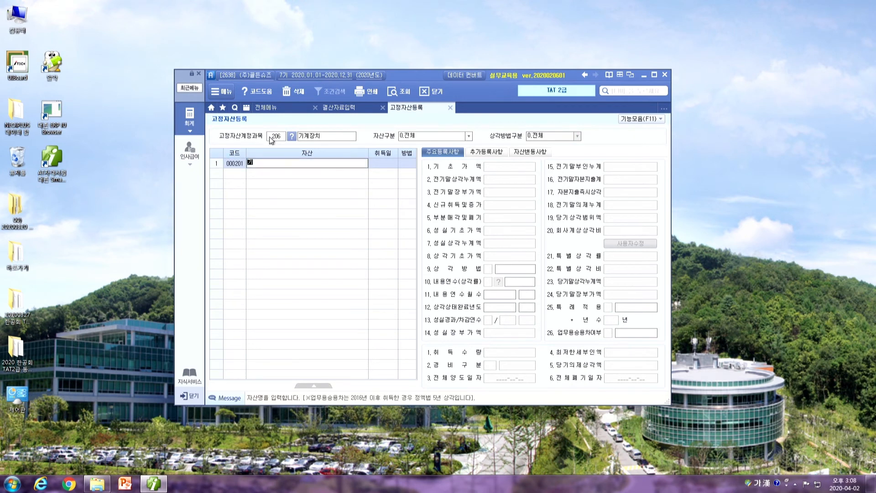
pyautogui.write('계장')
pyautogui.press('BackSpace')
pyautogui.press('BackSpace')
pyautogui.press('BackSpace')
pyautogui.write('포장기계')
pyautogui.press('Return')
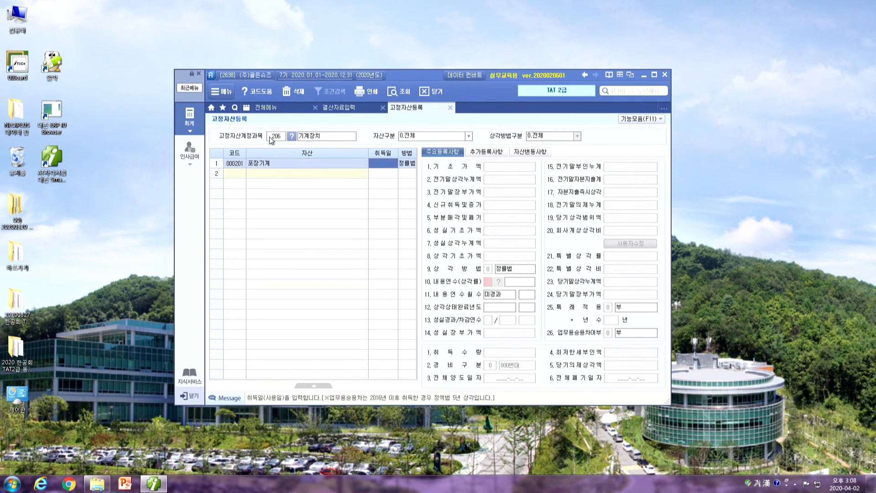
pyautogui.write('2020-0')
pyautogui.write('7-01')
pyautogui.press('Return')
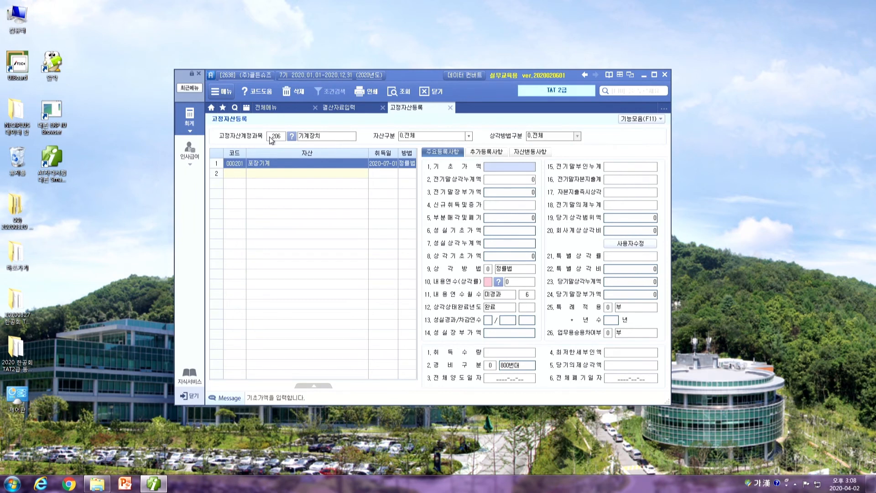
# - Enter 50,000,000 as the 신규취득및증가 amount of 포장기계
pyautogui.press('Return')
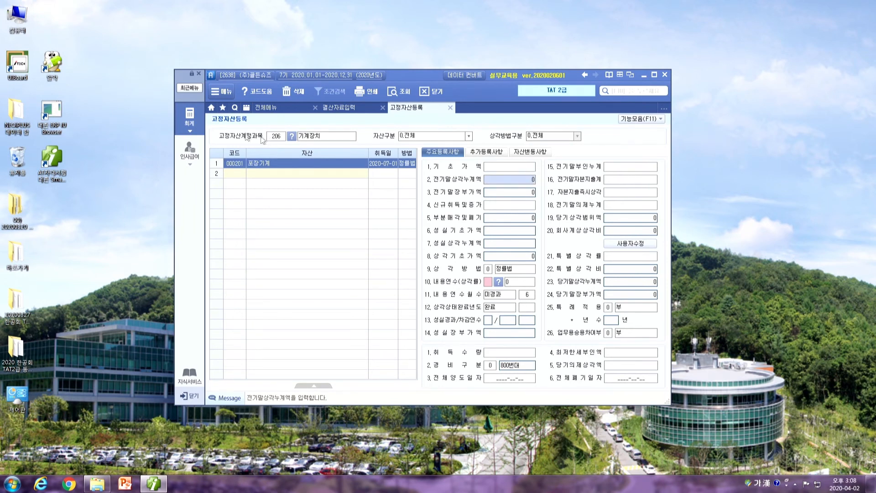
pyautogui.click(518, 169)
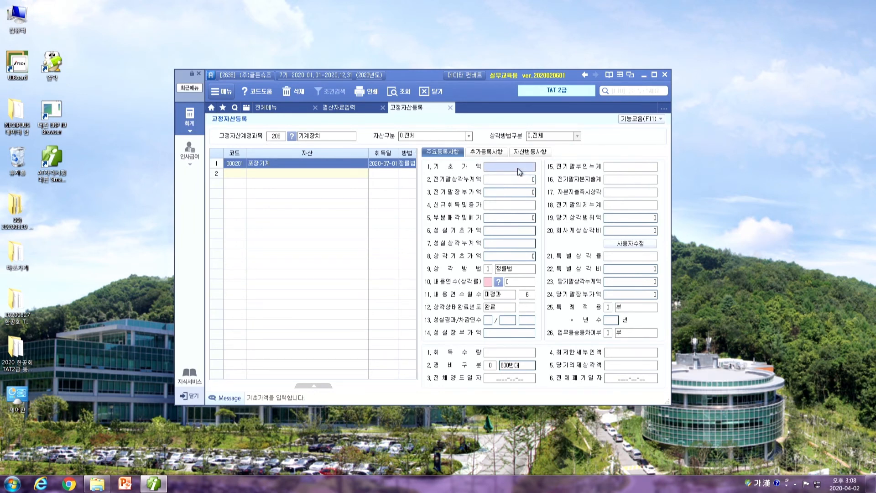
pyautogui.click(519, 205)
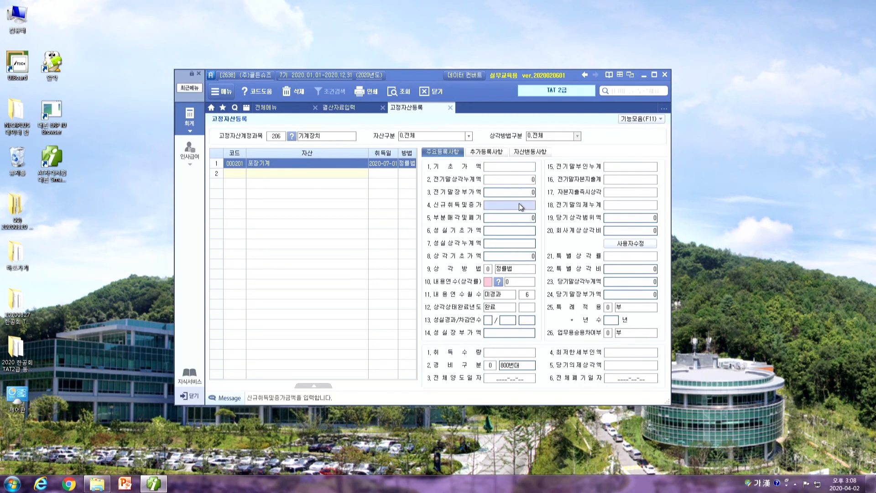
pyautogui.write('50000000')
pyautogui.press('Return')
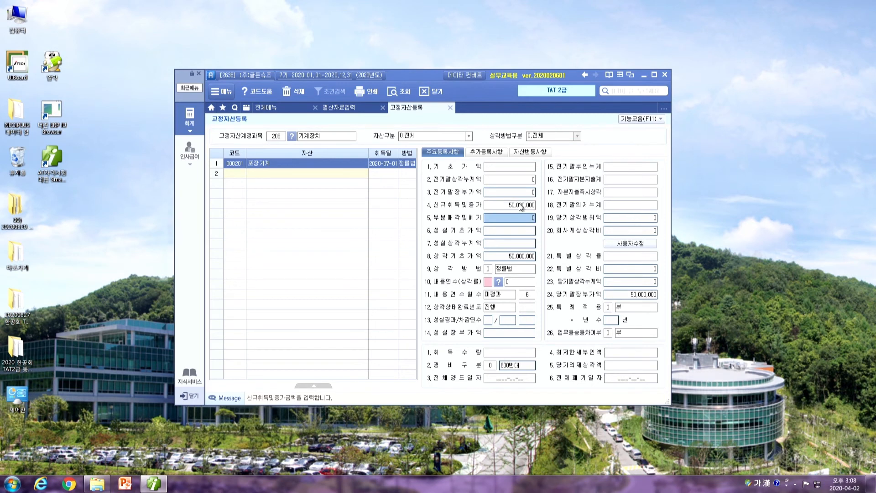
# - Set the useful life of 포장기계 to 5 years and its 경비구분 to 500번대
pyautogui.click(489, 281)
pyautogui.write('5')
pyautogui.press('Return')
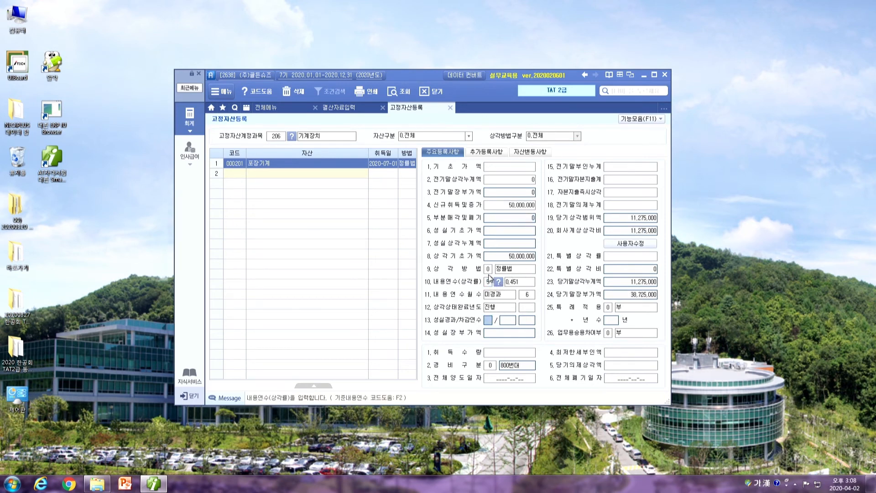
pyautogui.click(488, 366)
pyautogui.click(507, 370)
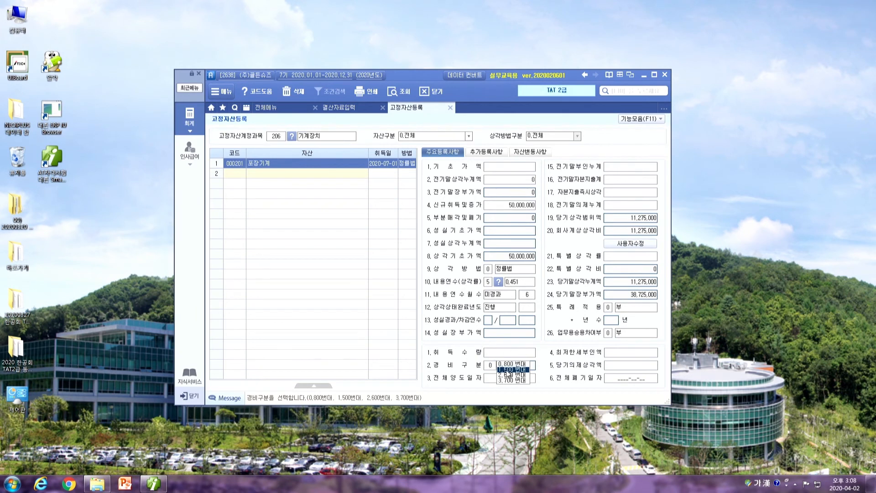
pyautogui.click(628, 230)
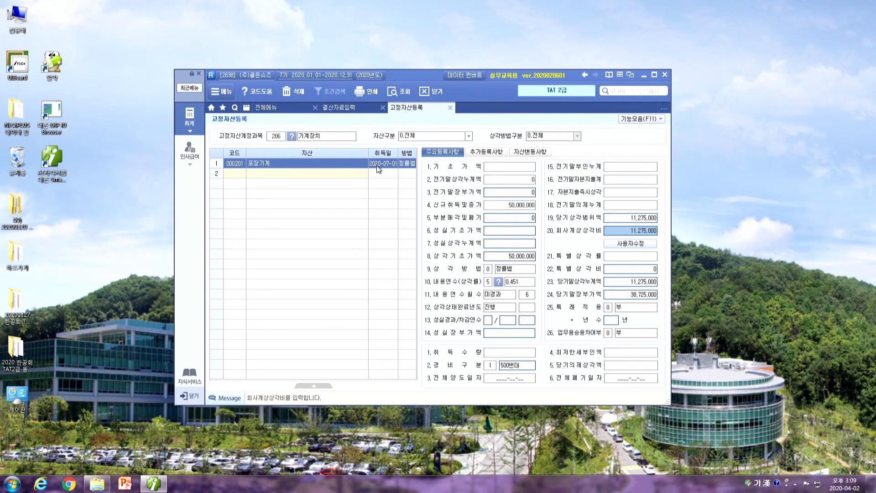
pyautogui.click(492, 209)
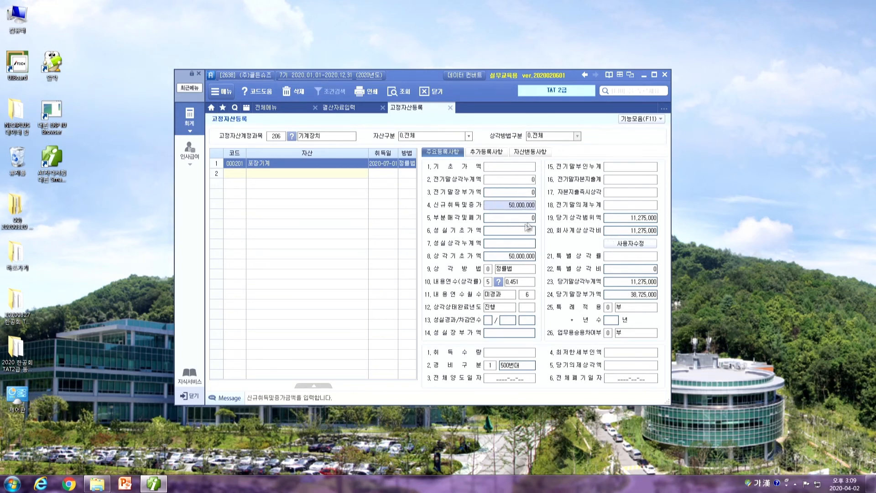
# - Look up the July 1 vouchers in 일반전표입력 and examine the account and debit amount of the 기계장치 시운전비 entry
pyautogui.click(267, 111)
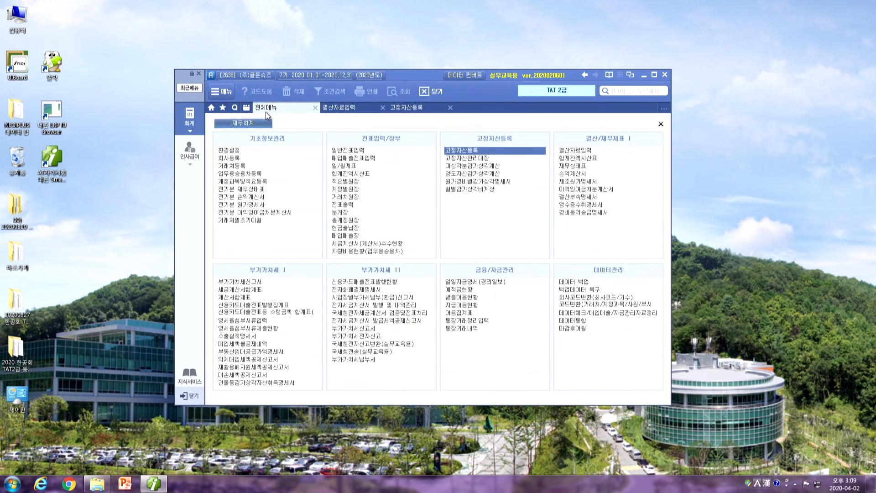
pyautogui.click(334, 150)
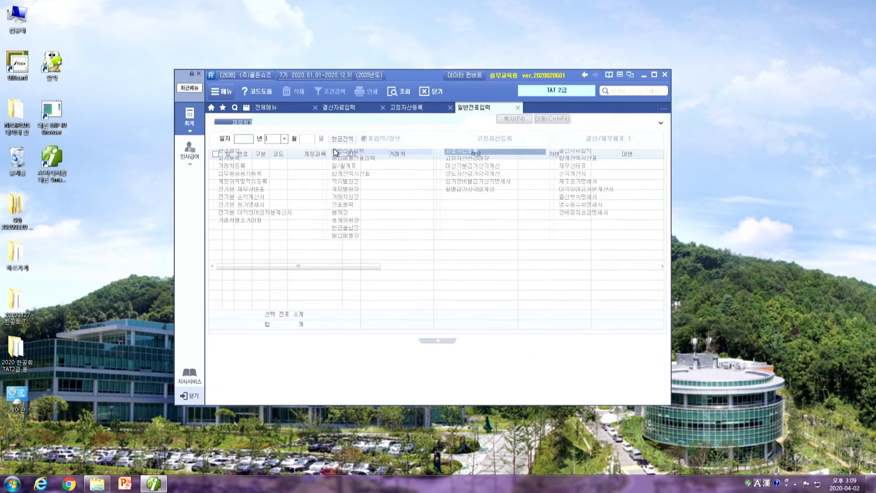
pyautogui.write('07')
pyautogui.press('Return')
pyautogui.write('01')
pyautogui.press('Return')
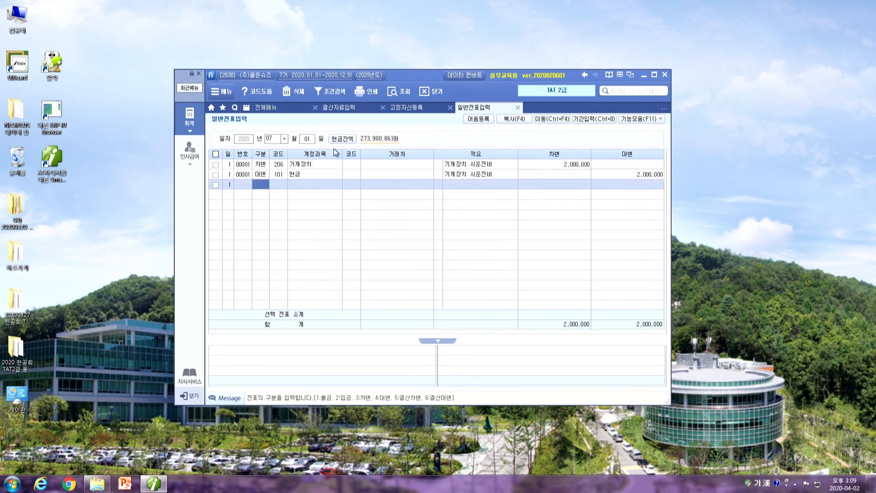
pyautogui.click(330, 164)
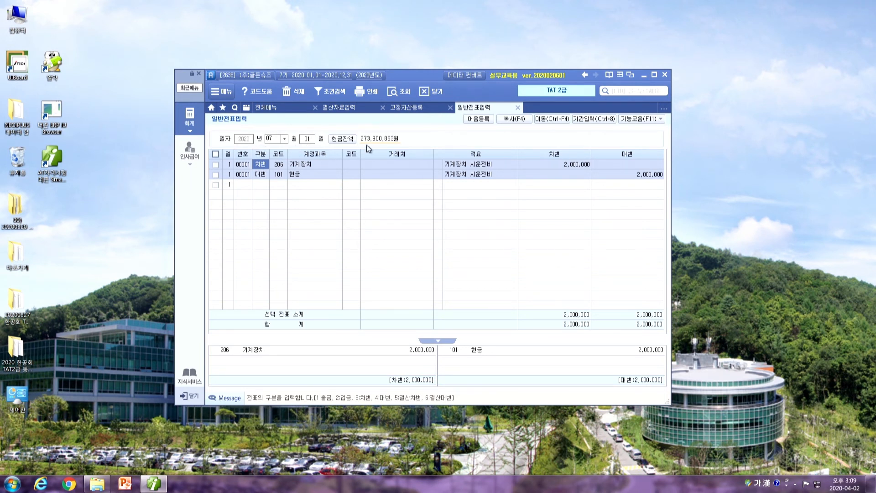
pyautogui.click(542, 165)
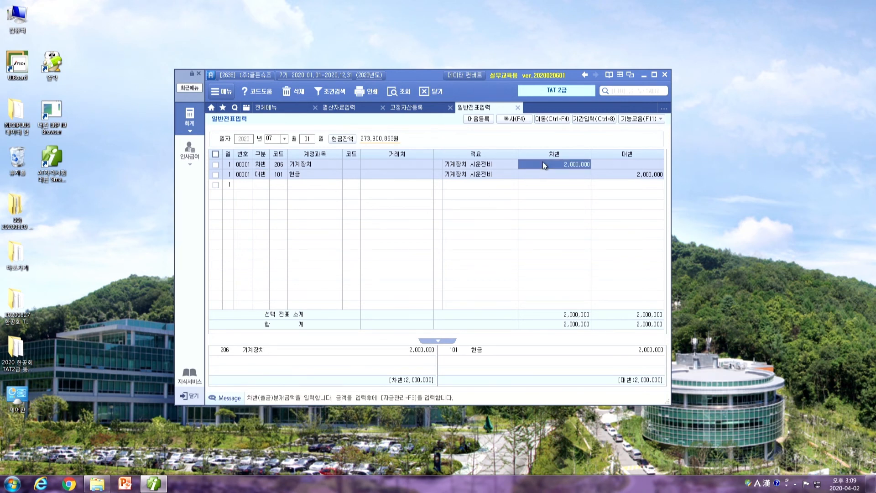
pyautogui.click(276, 165)
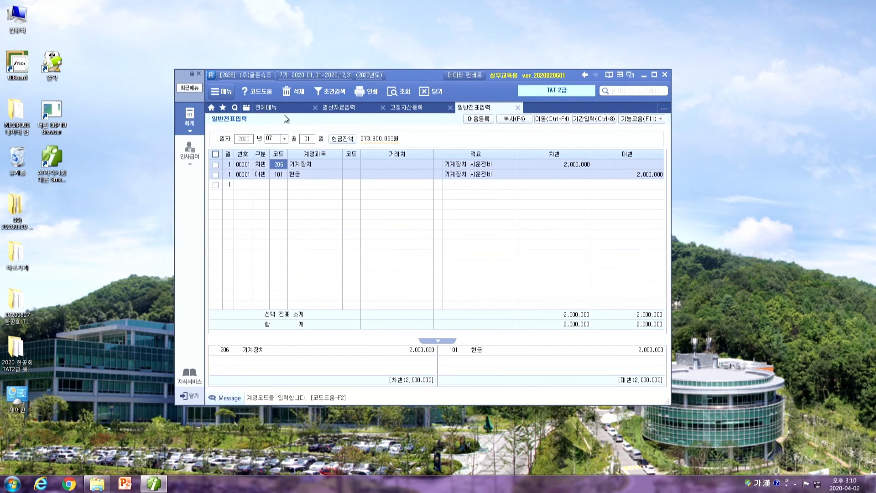
pyautogui.click(555, 167)
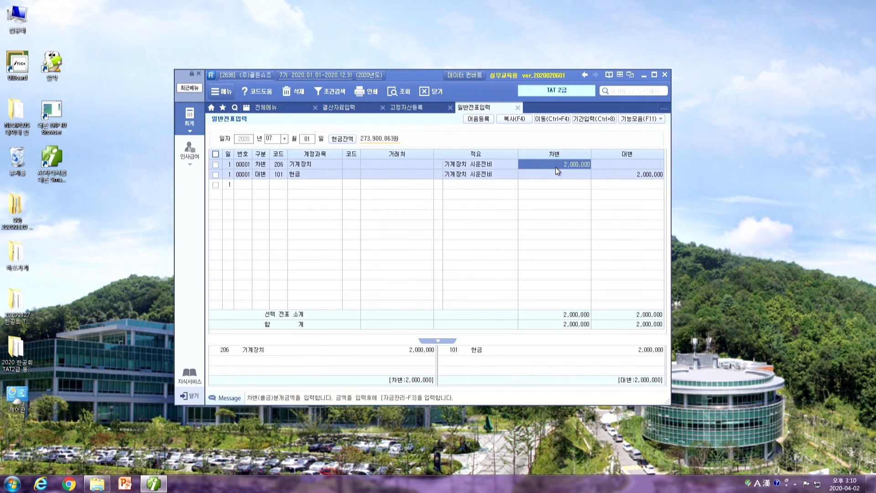
# - In 고정자산등록, set the 신규취득및증가 amount of 포장기계 to 52,000,000 and reselect 500번대 as its 경비구분
pyautogui.click(420, 110)
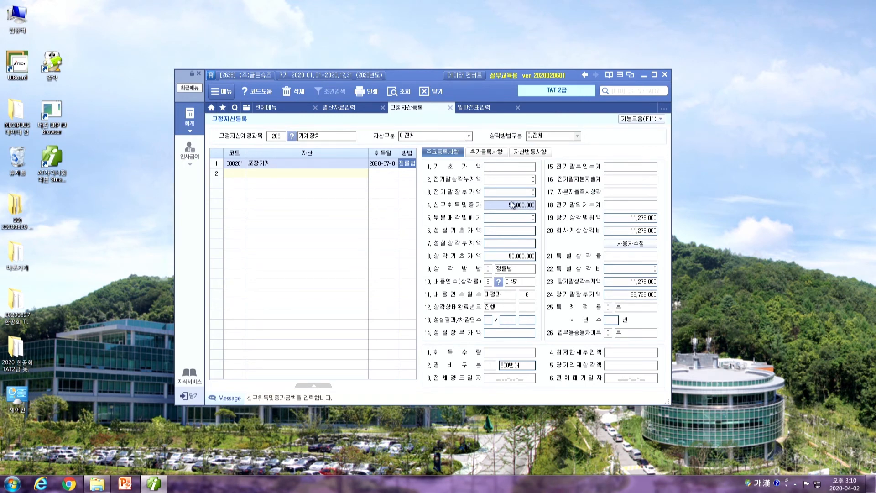
pyautogui.write('52000000')
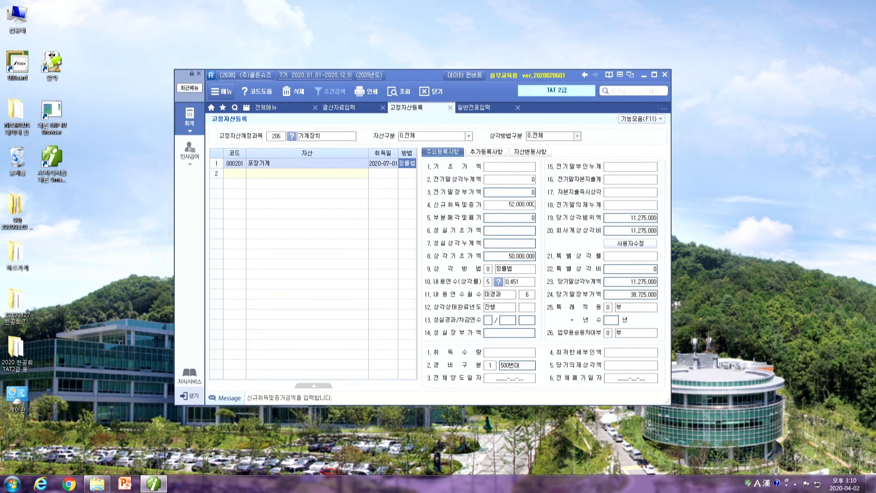
pyautogui.press('Return')
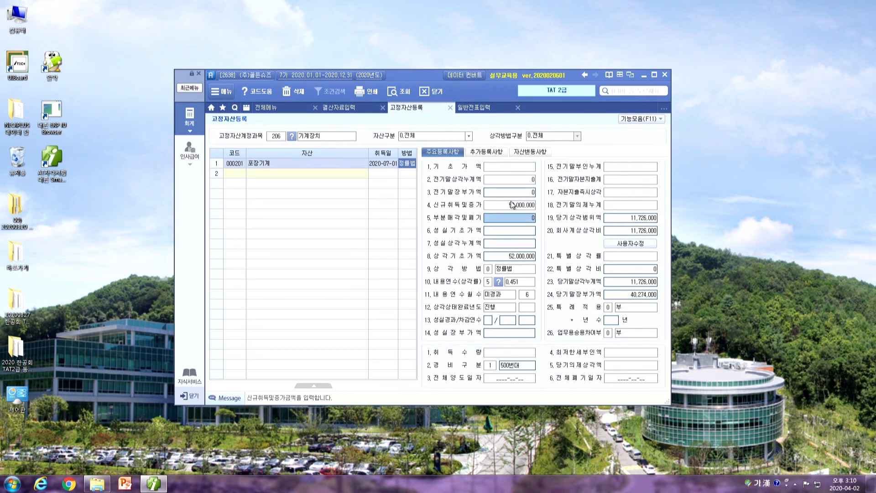
pyautogui.click(630, 231)
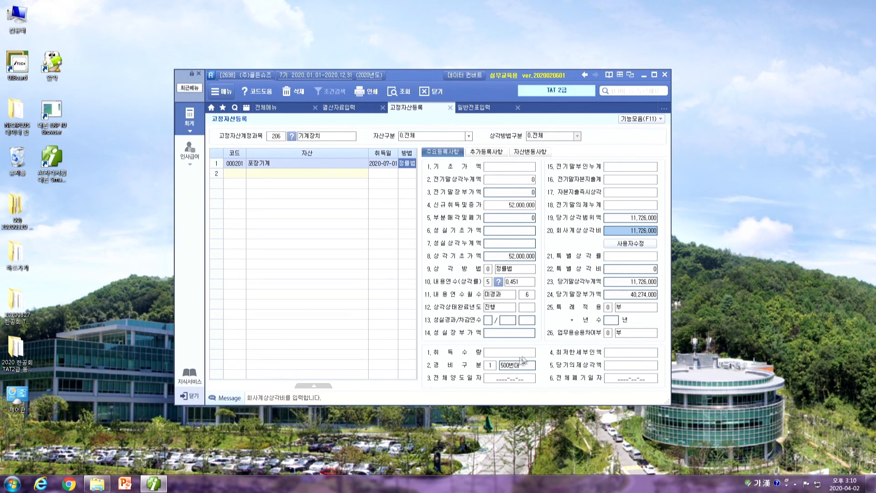
pyautogui.click(490, 366)
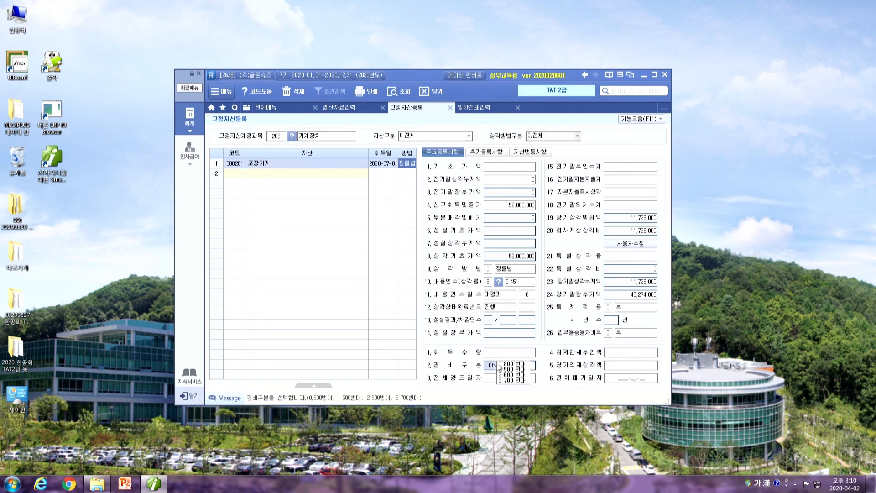
pyautogui.click(511, 369)
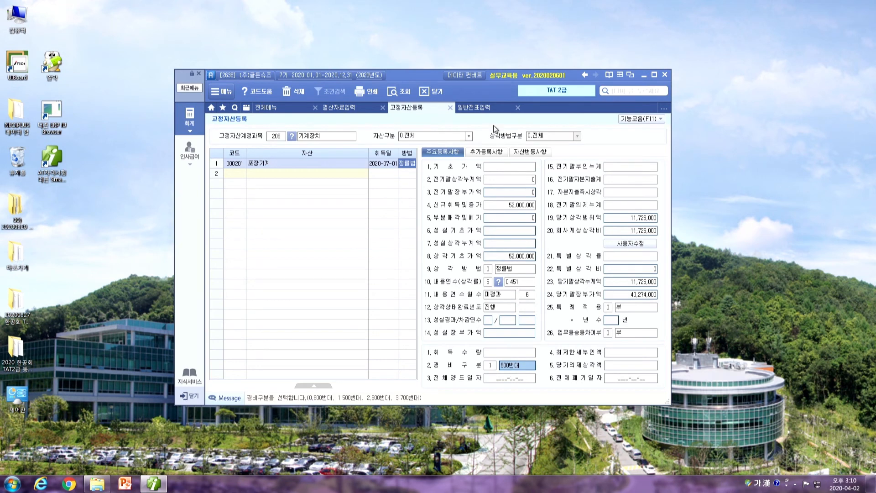
# - Close the asset, voucher and closing forms, and reopen 결산자료입력 for January through December 2020
pyautogui.click(450, 108)
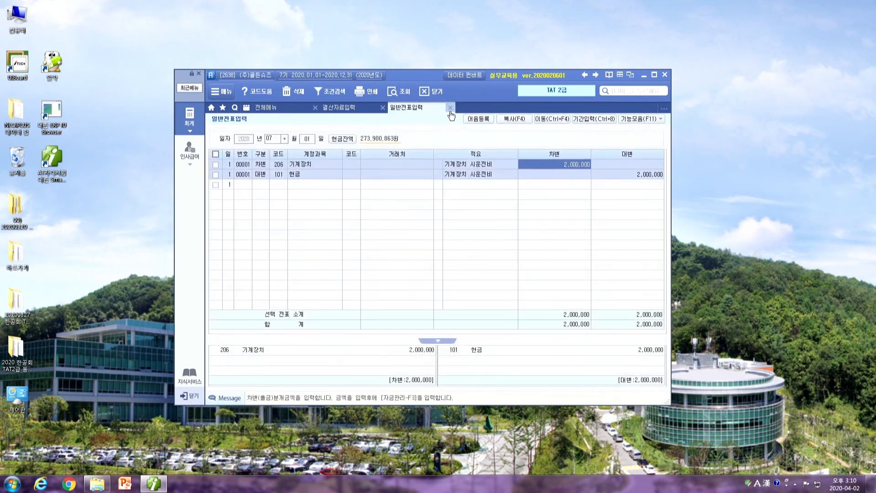
pyautogui.click(450, 108)
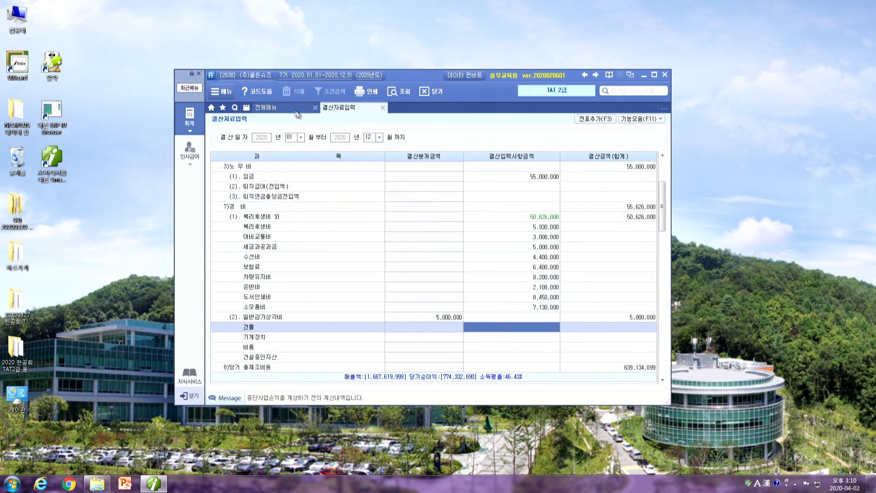
pyautogui.click(382, 108)
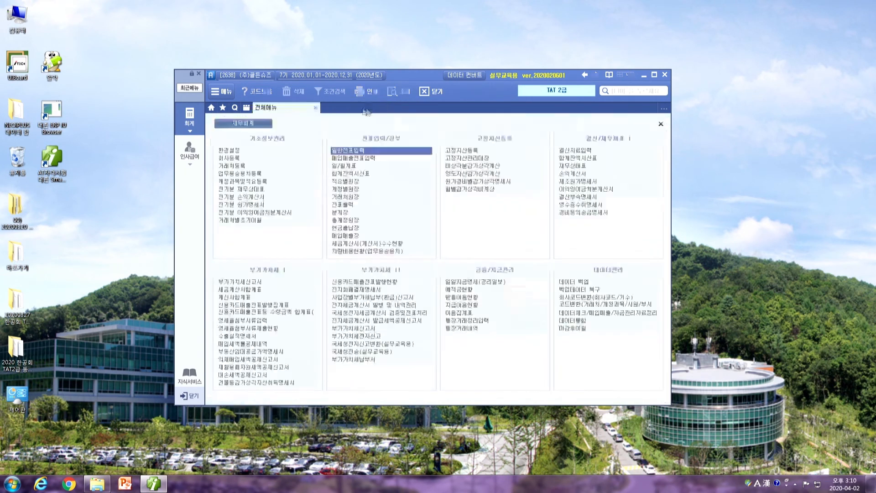
pyautogui.click(575, 150)
pyautogui.press('Return')
pyautogui.write('12')
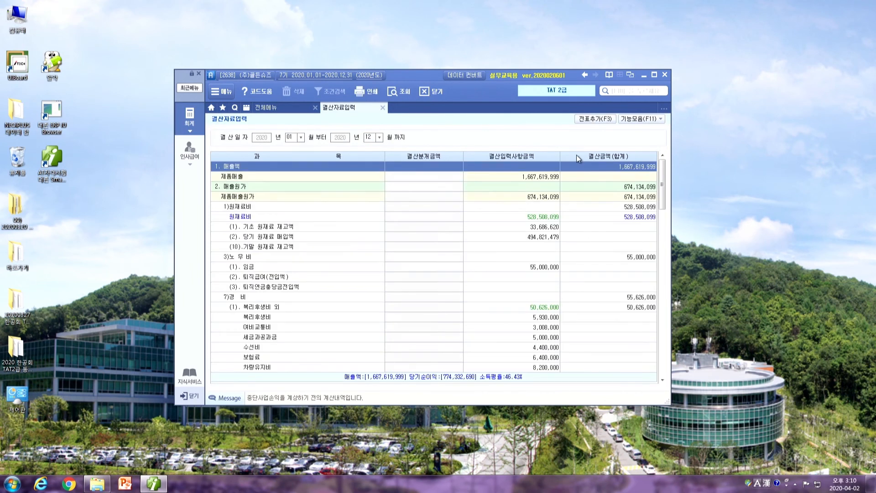
pyautogui.press('Return')
# - Check the 유형자산 list of 감가상각반영 for depreciation available to apply to the closing
pyautogui.click(641, 119)
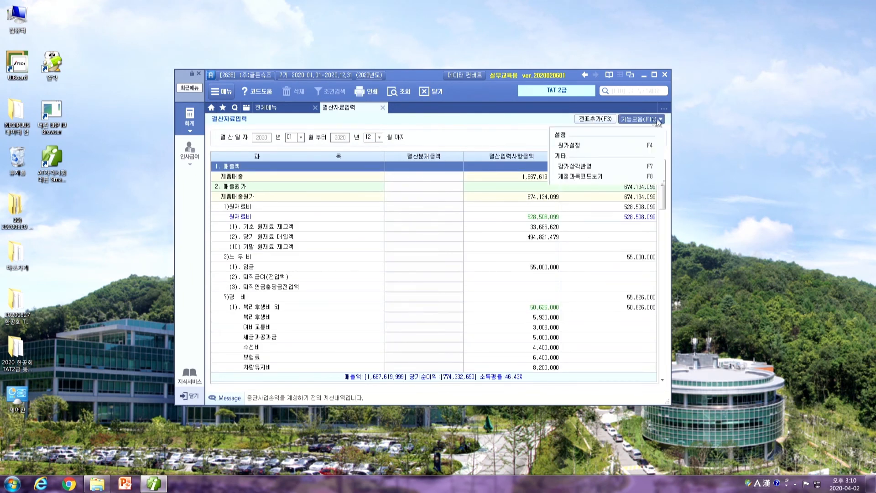
pyautogui.click(578, 166)
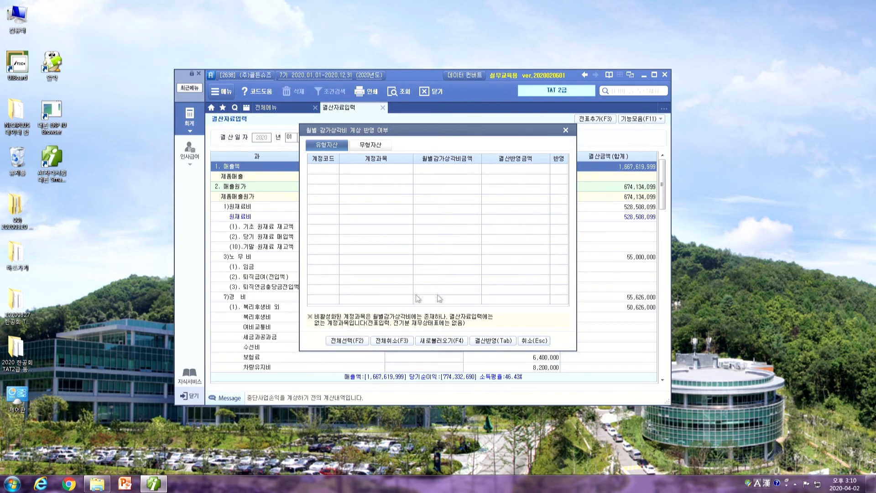
pyautogui.click(566, 131)
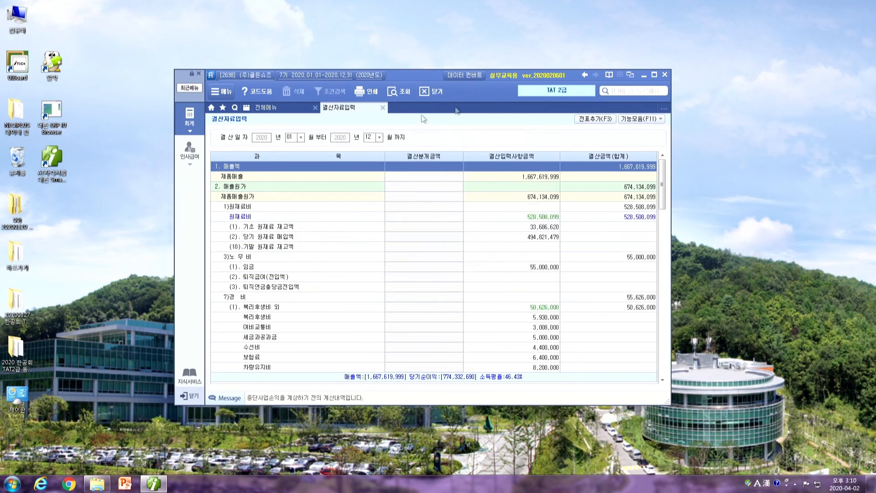
# - Compute depreciation in 월별감가상각비계상 for closing month 12 with 경비구분 0.전체, and save the data
pyautogui.click(281, 106)
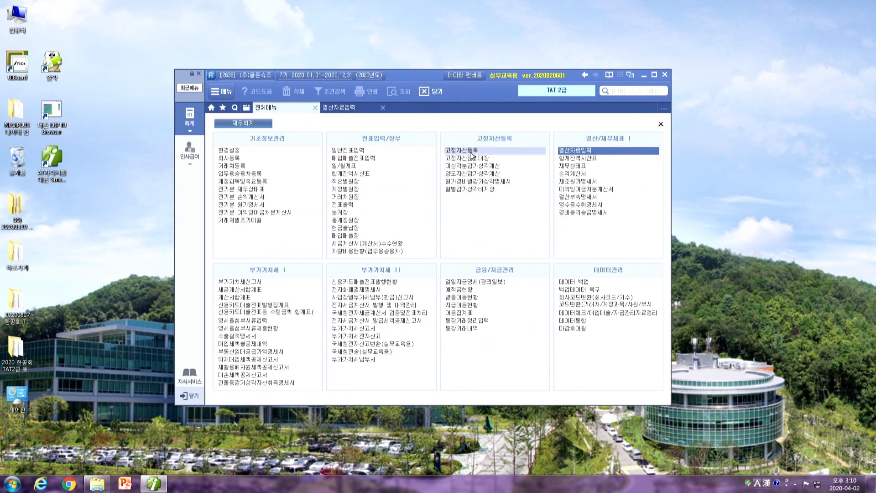
pyautogui.click(471, 189)
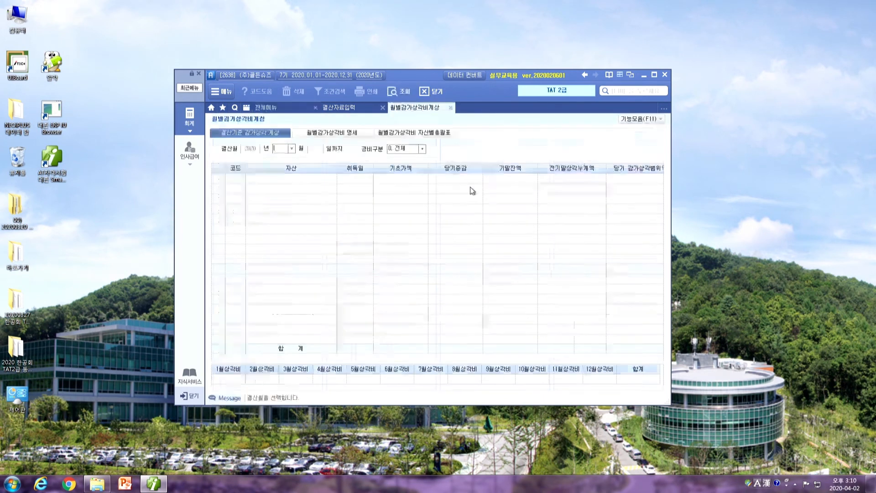
pyautogui.write('12')
pyautogui.press('Return')
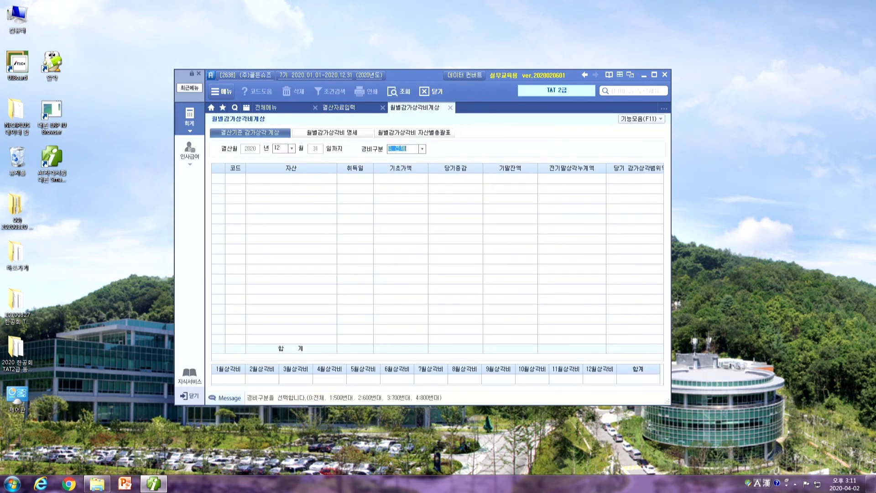
pyautogui.press('Return')
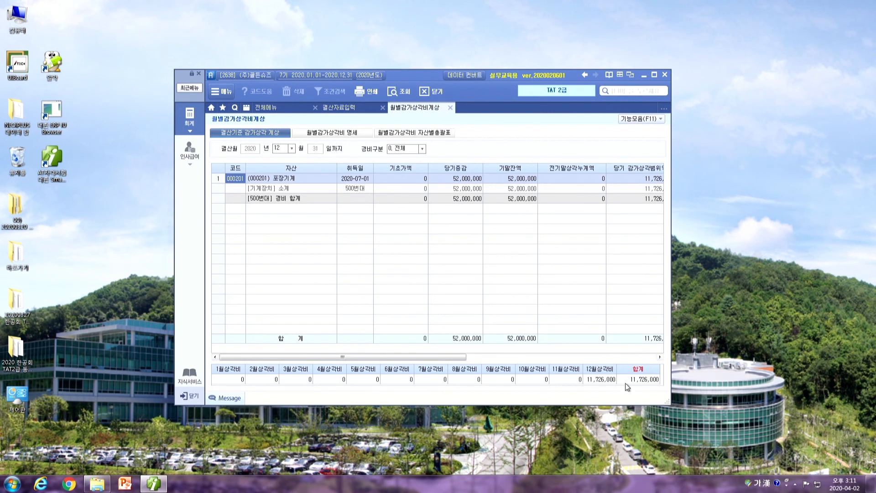
pyautogui.click(450, 109)
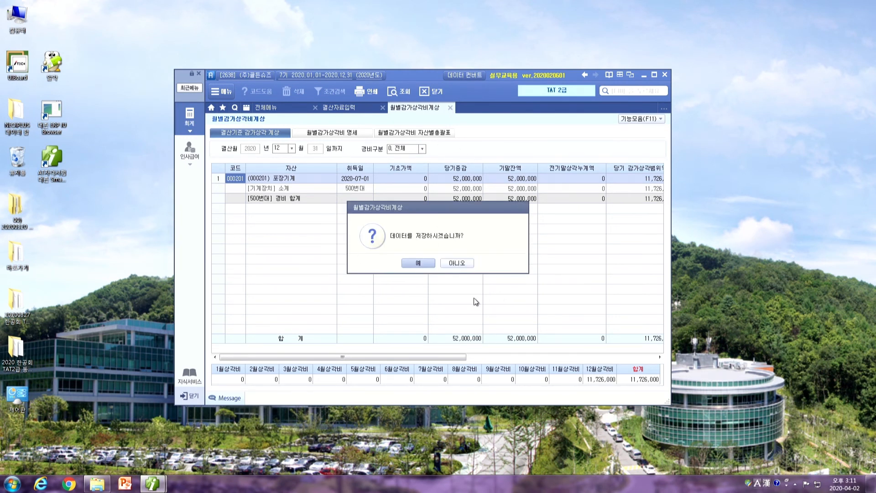
pyautogui.click(416, 264)
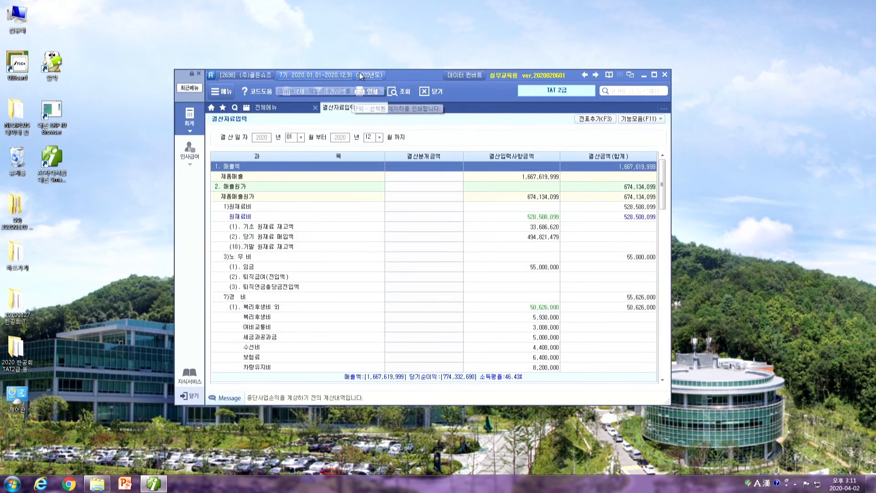
# - Reload 결산자료입력 for January through December and apply the computed 기계장치 depreciation to the closing with 감가상각반영
pyautogui.click(295, 136)
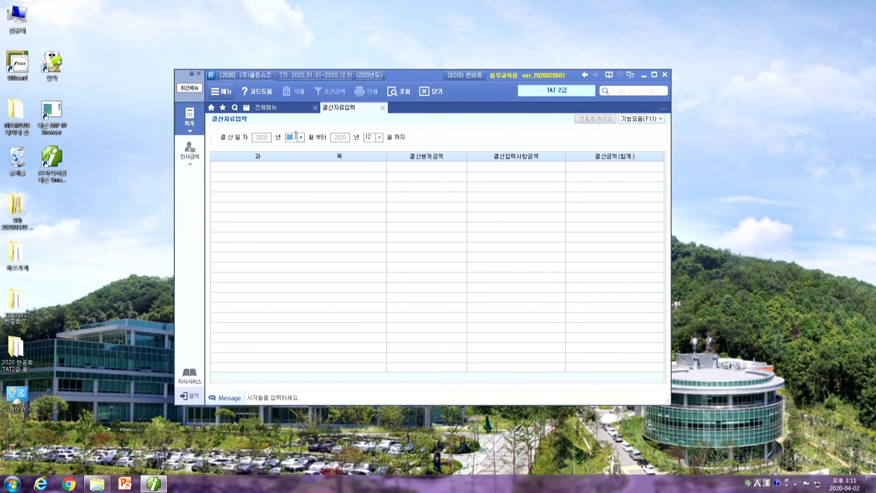
pyautogui.press('Return')
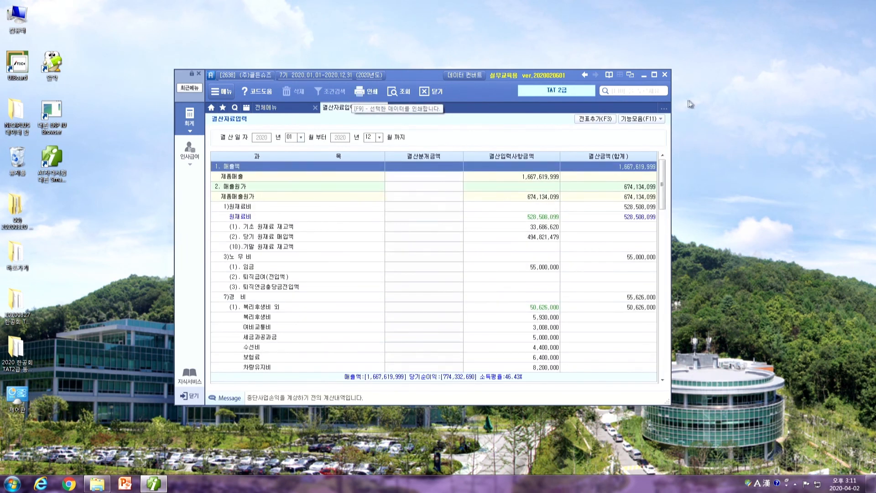
pyautogui.click(659, 121)
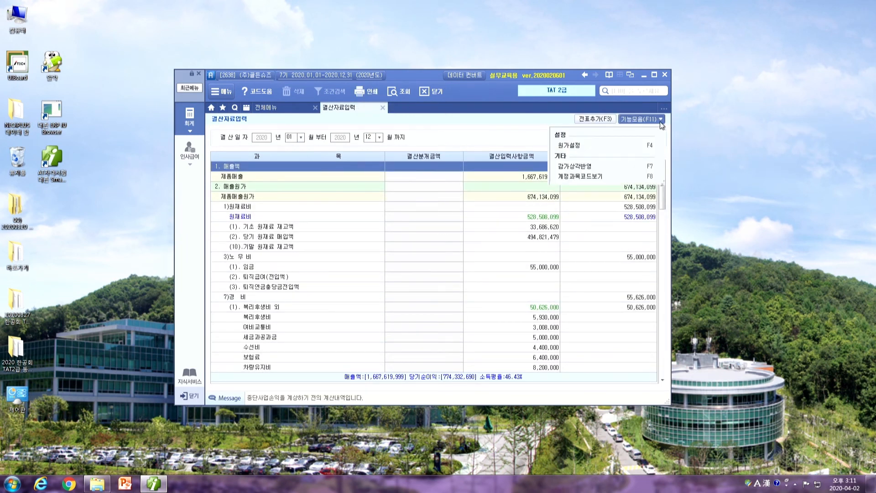
pyautogui.click(581, 167)
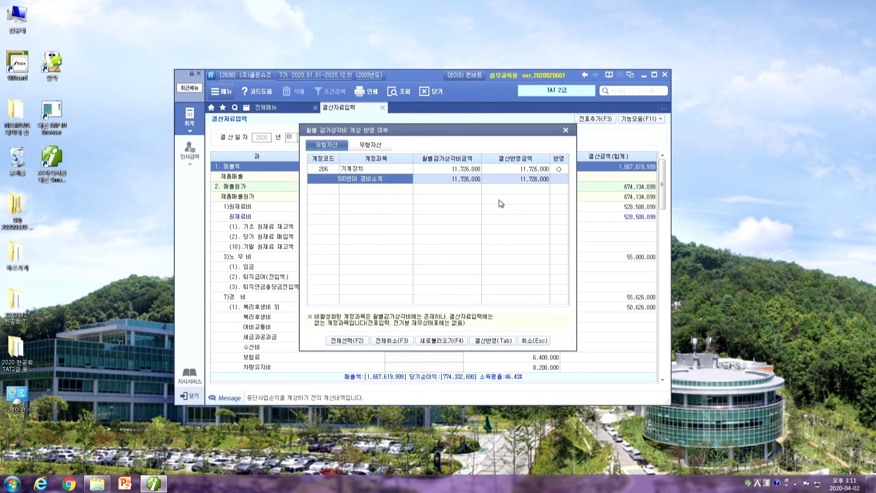
pyautogui.click(539, 173)
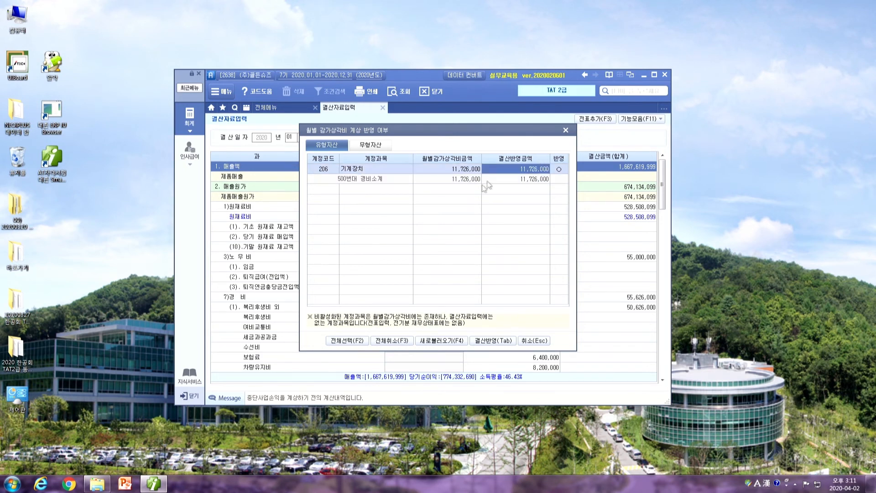
pyautogui.click(492, 340)
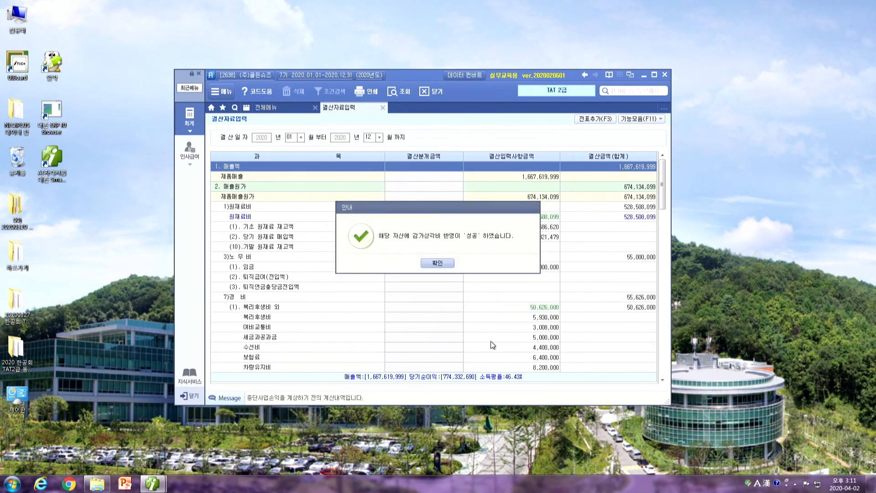
pyautogui.click(451, 269)
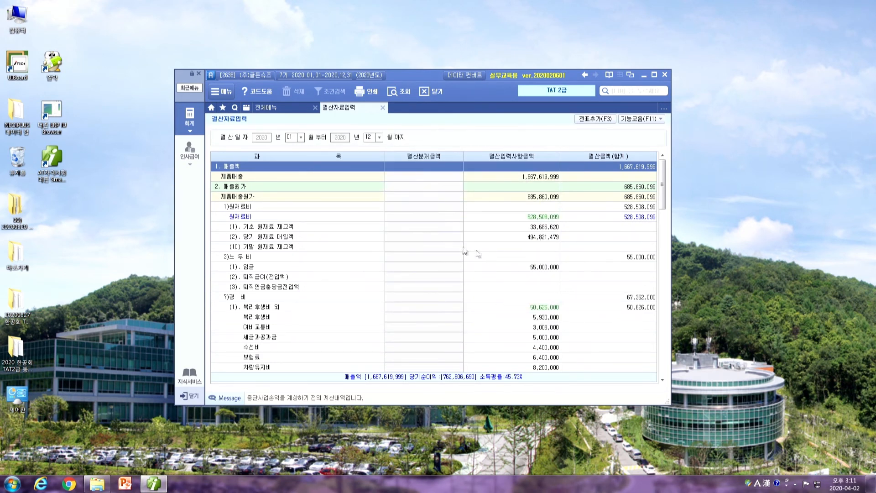
# - Examine the 기계장치 amount under 일반감가상각비 and the entry fields for 기말 원재료 재고액 and 기말 재공품 재고액
pyautogui.click(338, 331)
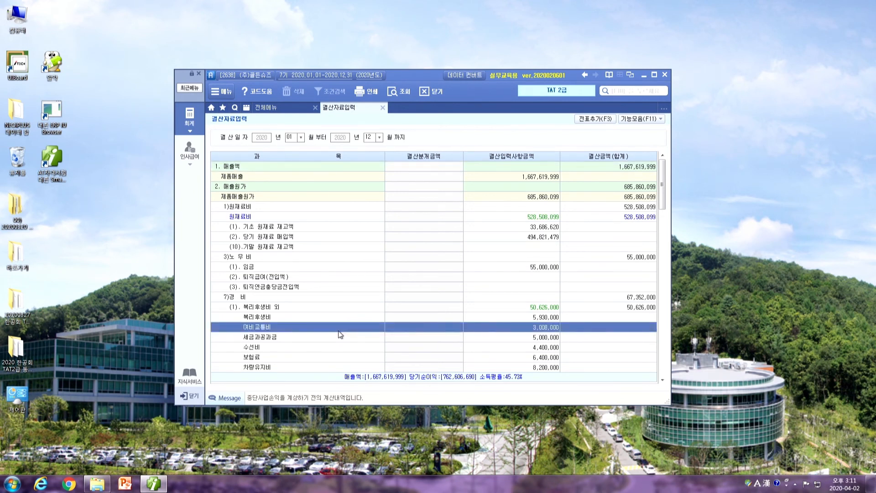
pyautogui.scroll(-3, 338, 330)
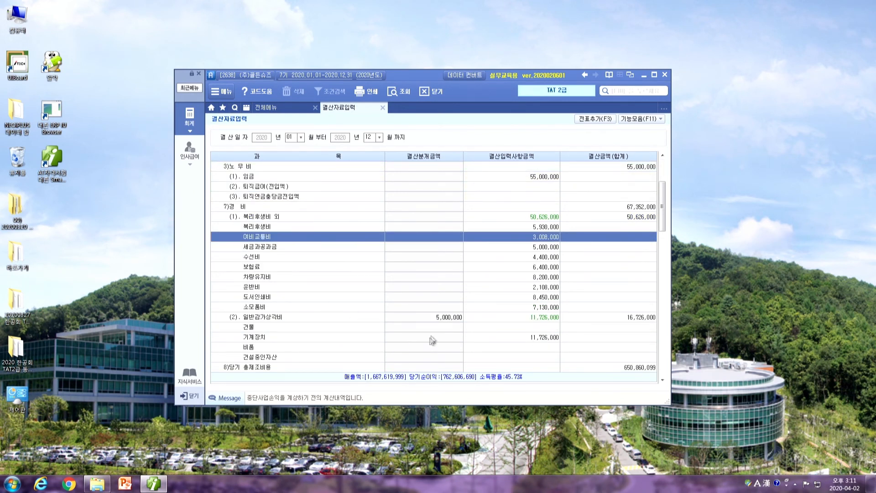
pyautogui.click(505, 338)
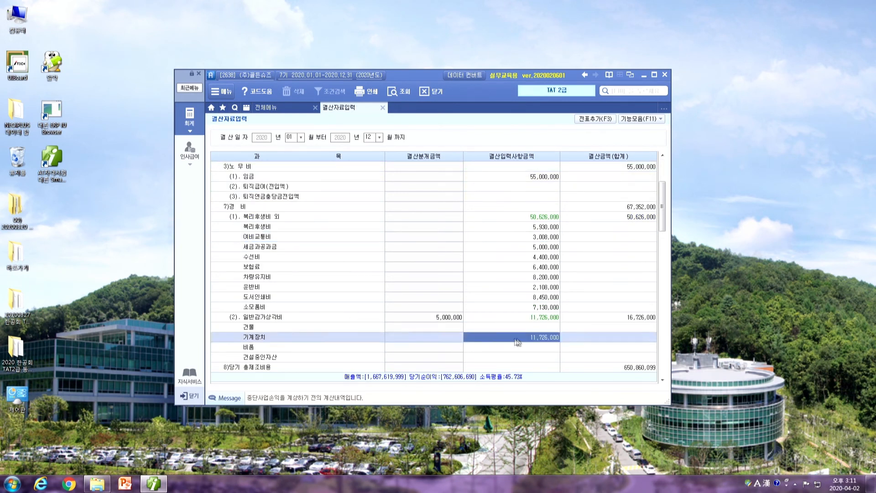
pyautogui.click(537, 329)
pyautogui.click(540, 338)
pyautogui.scroll(3, 497, 263)
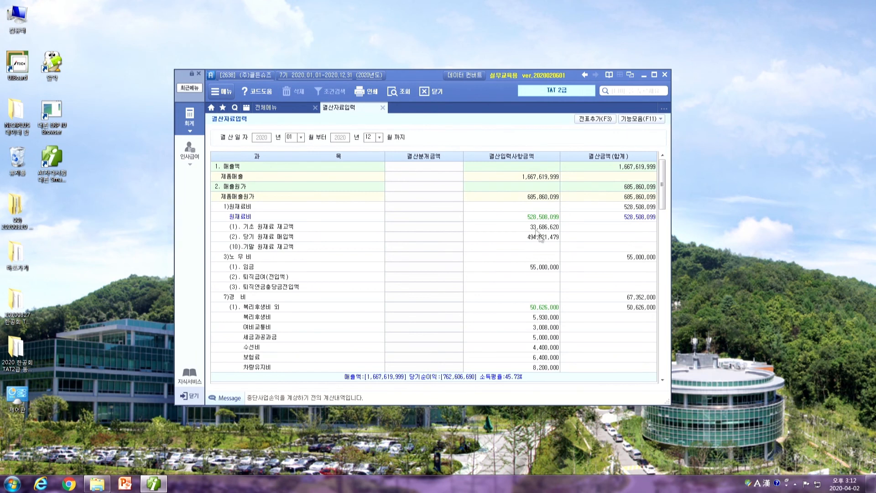
pyautogui.click(533, 247)
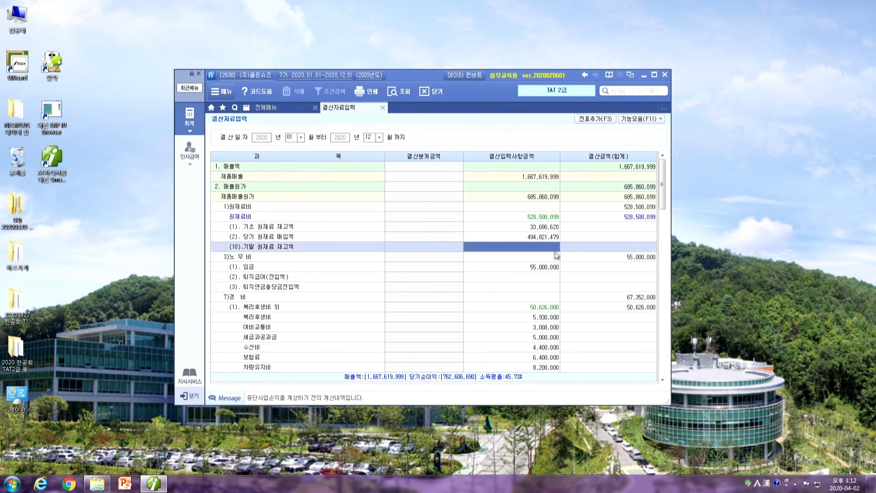
pyautogui.scroll(-3, 547, 262)
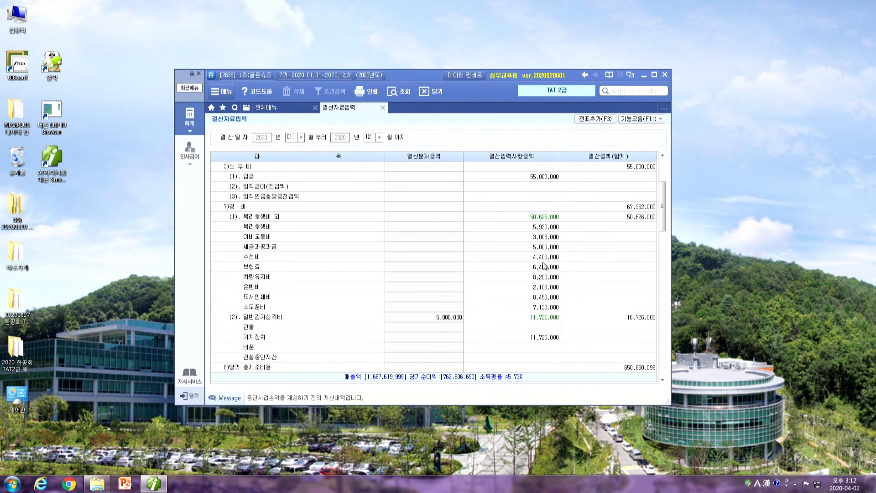
pyautogui.scroll(-3, 530, 306)
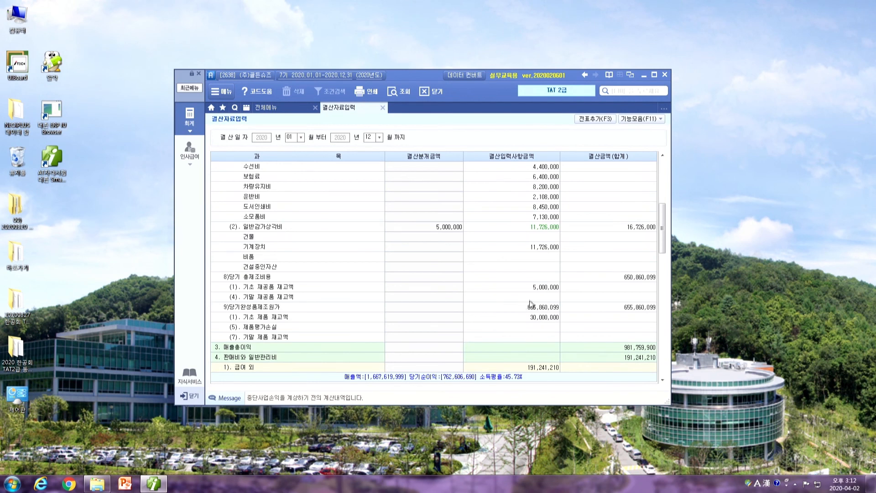
pyautogui.click(527, 297)
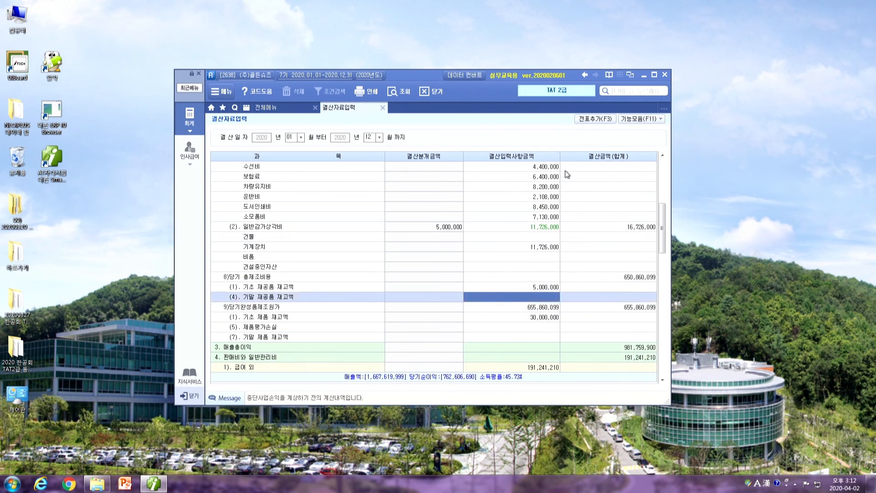
# - Generate the closing vouchers from 결산자료입력 with 전표추가
pyautogui.click(595, 119)
pyautogui.click(419, 263)
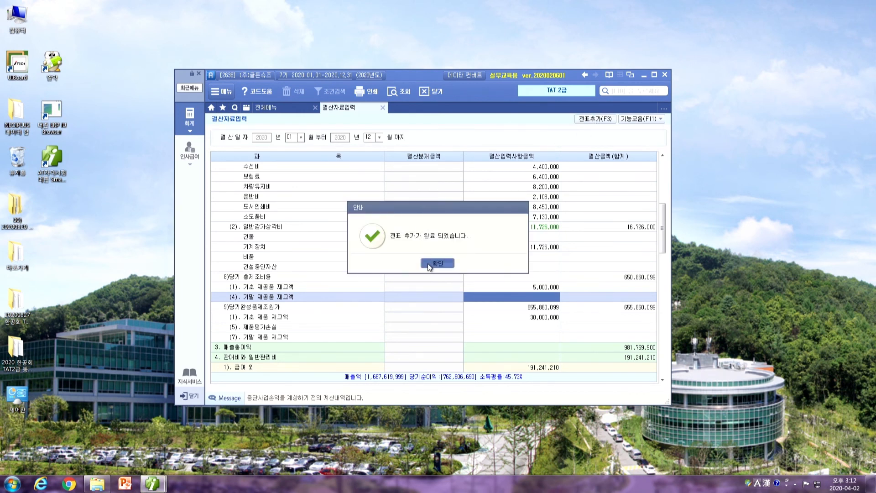
# - Open the December 31 entries in 일반전표입력 and examine the depreciation closing voucher's 감가상각비 and 감가상각누계액 lines
pyautogui.click(437, 263)
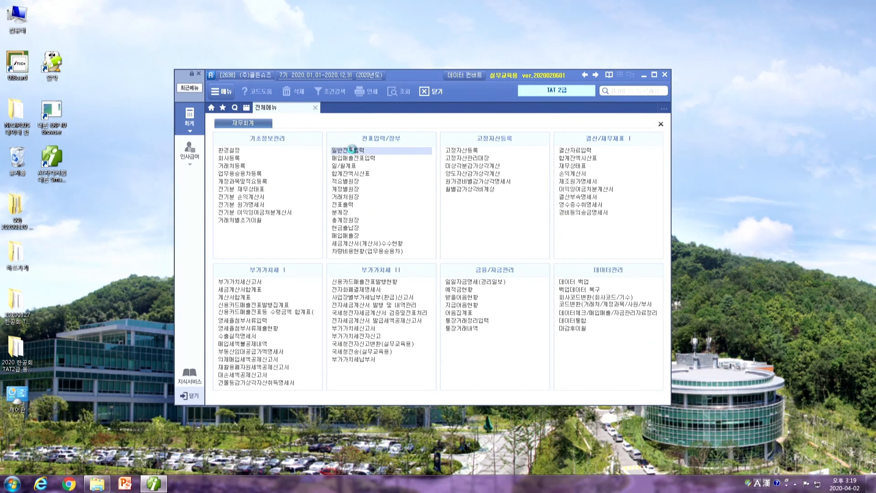
pyautogui.click(352, 149)
pyautogui.write('1231')
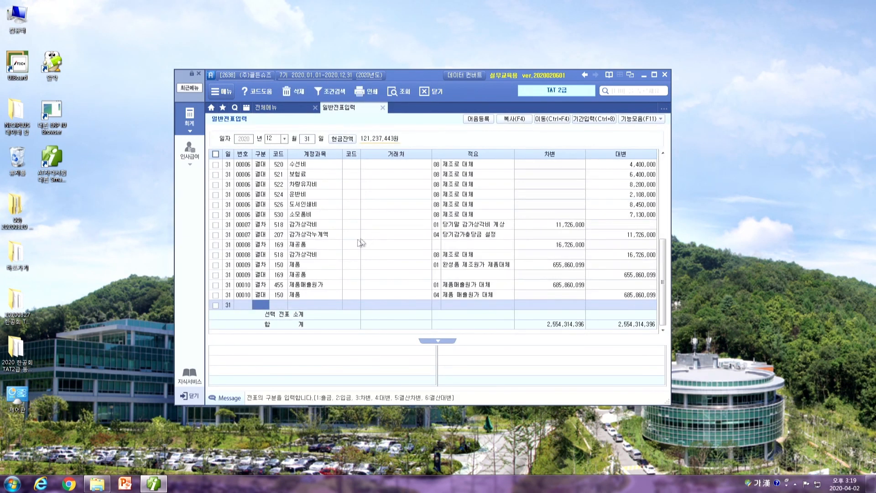
pyautogui.click(318, 236)
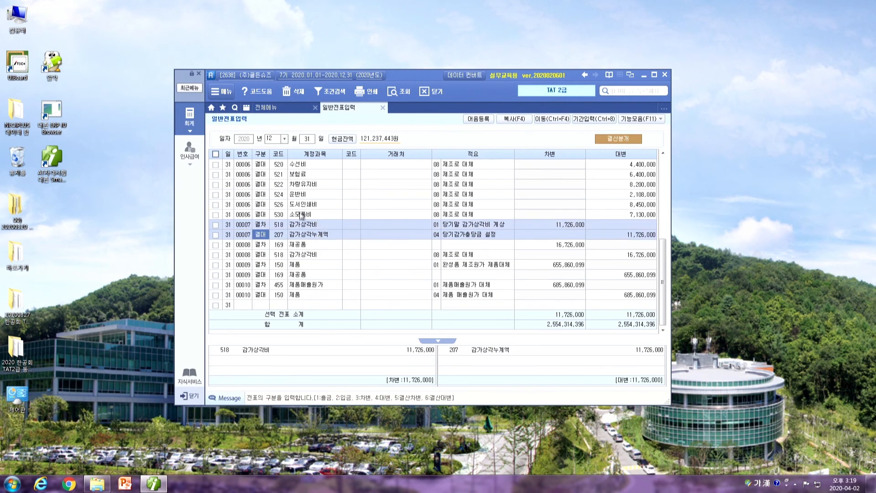
pyautogui.press('Up')
pyautogui.click(568, 227)
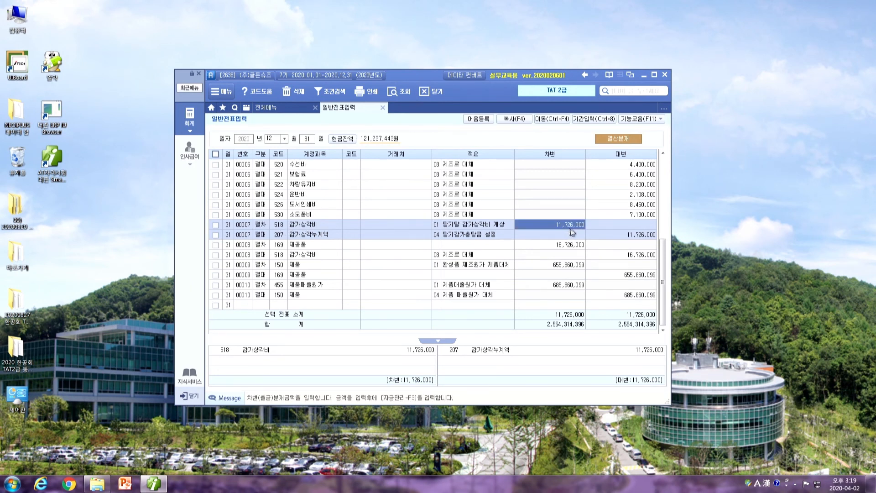
pyautogui.click(278, 235)
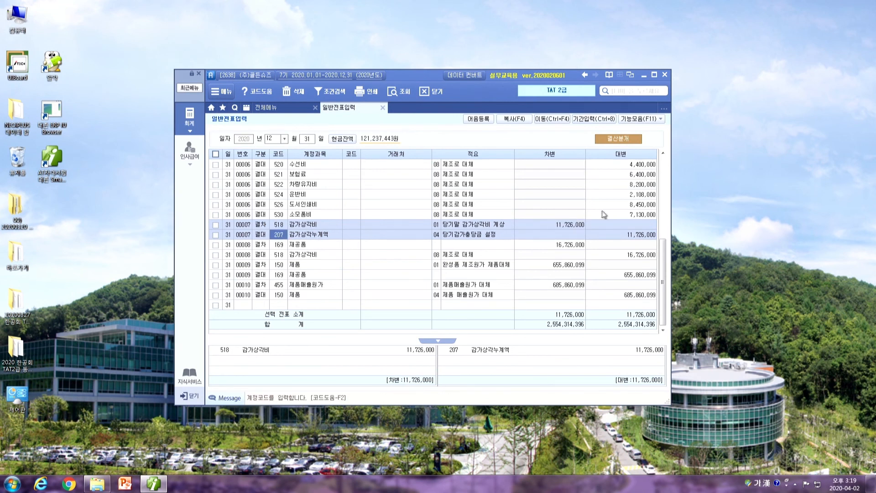
pyautogui.click(635, 238)
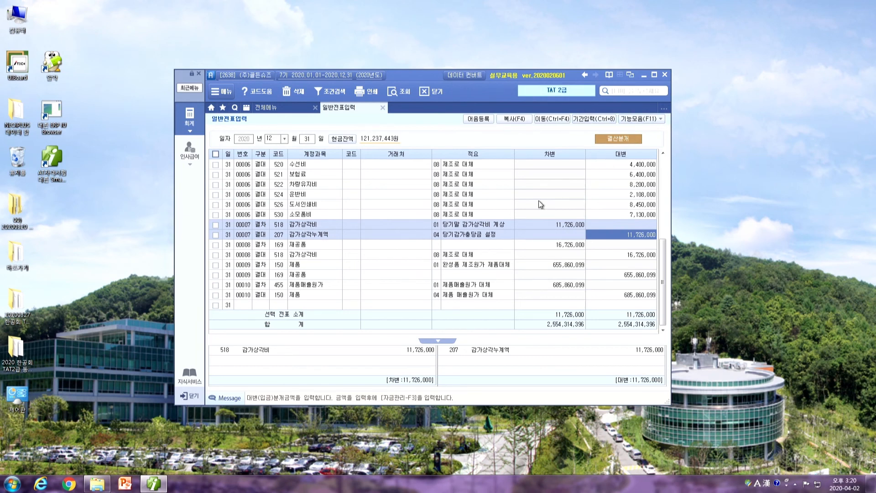
# - Delete the automatically generated 결산분개 entries dated 2020-12-31 through 일괄자동분개 삭제
pyautogui.hotkey('shift', 'F5')
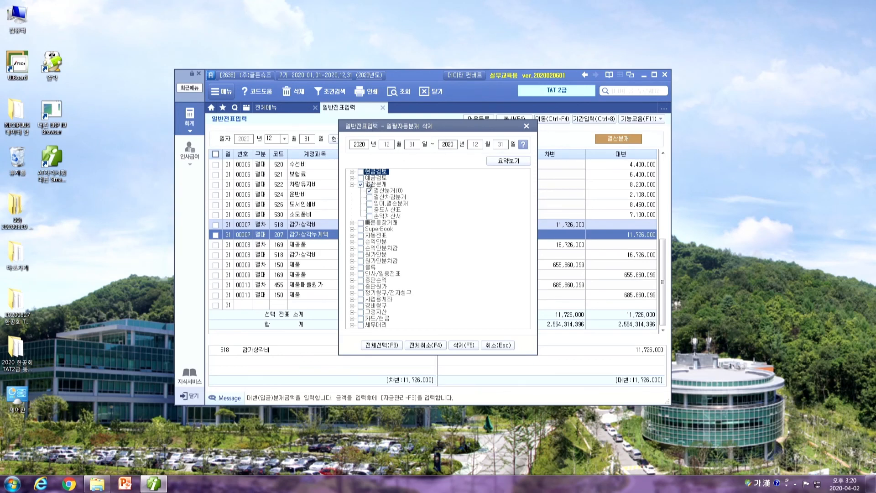
pyautogui.click(464, 345)
pyautogui.click(415, 327)
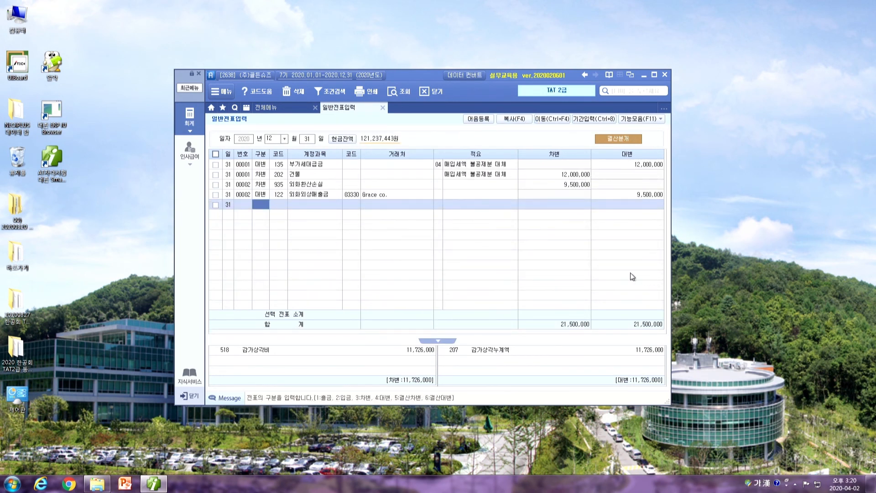
# - Open 결산자료입력 for months 01 through 12 and load the previously entered closing data
pyautogui.click(284, 110)
pyautogui.click(573, 150)
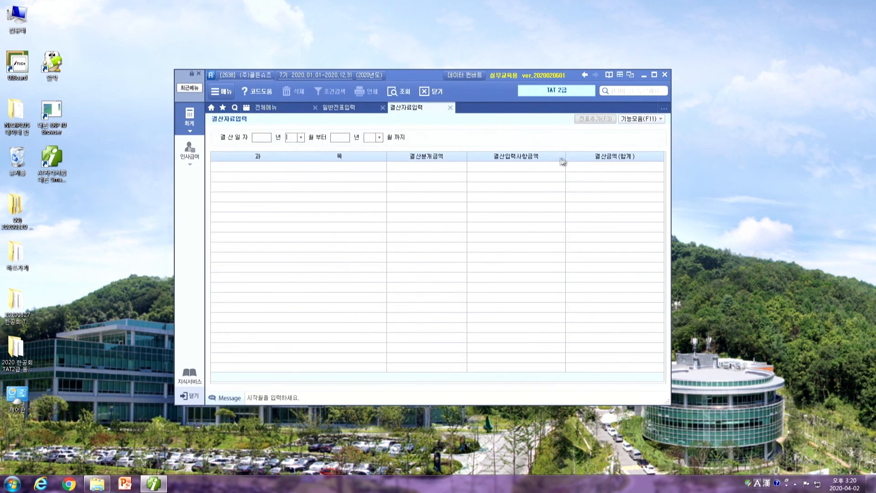
pyautogui.write('0112')
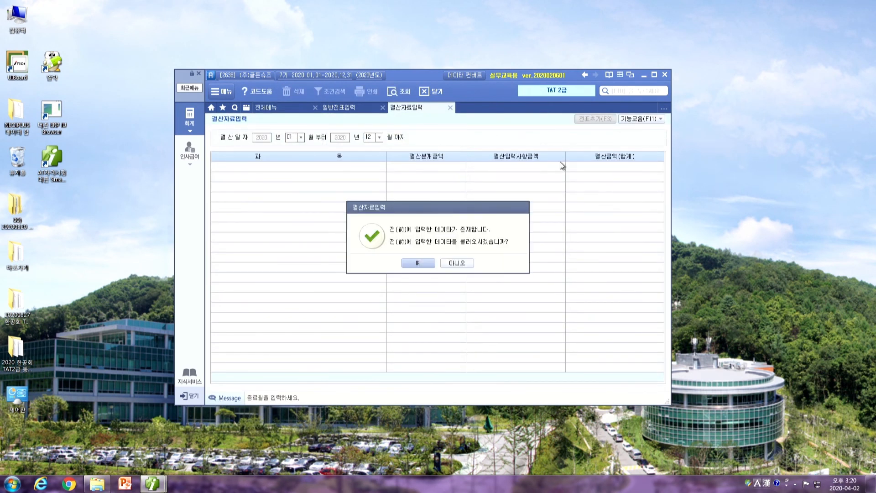
pyautogui.click(427, 263)
# - Check the 기계장치 amount under 일반감가상각비 and generate the closing vouchers again with 전표추가
pyautogui.scroll(-5, 550, 292)
pyautogui.scroll(-3, 550, 292)
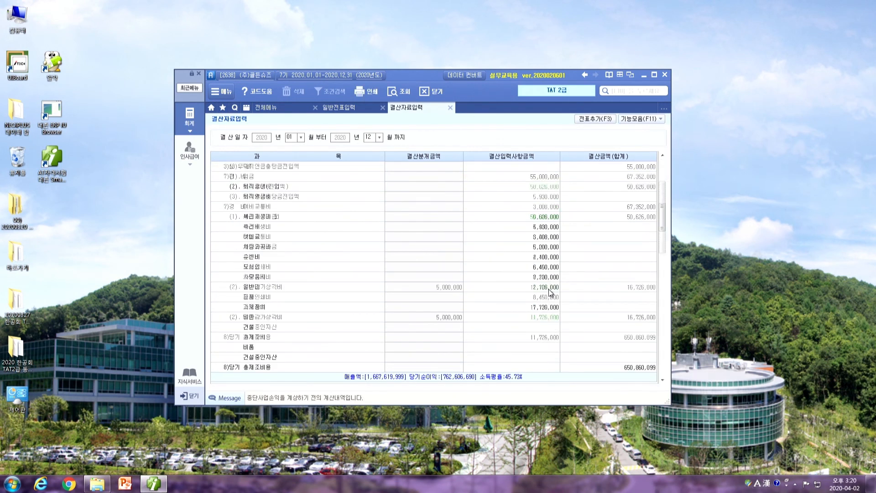
pyautogui.click(513, 247)
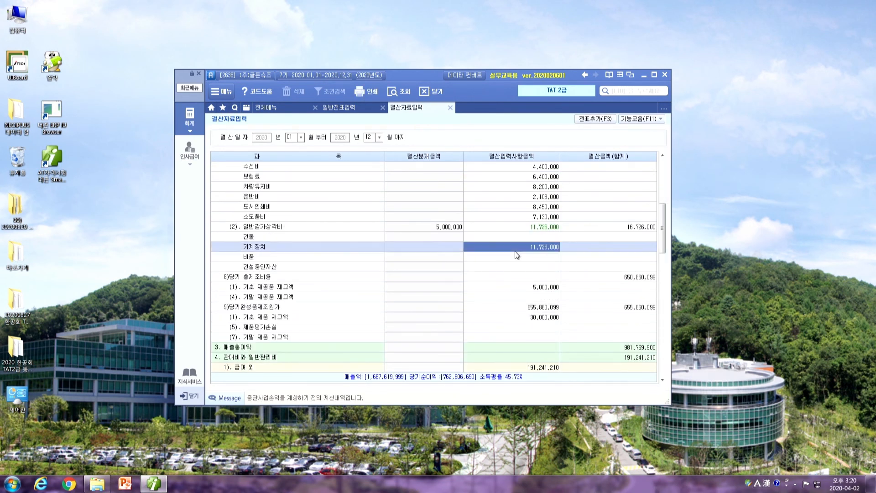
pyautogui.click(593, 120)
pyautogui.click(413, 263)
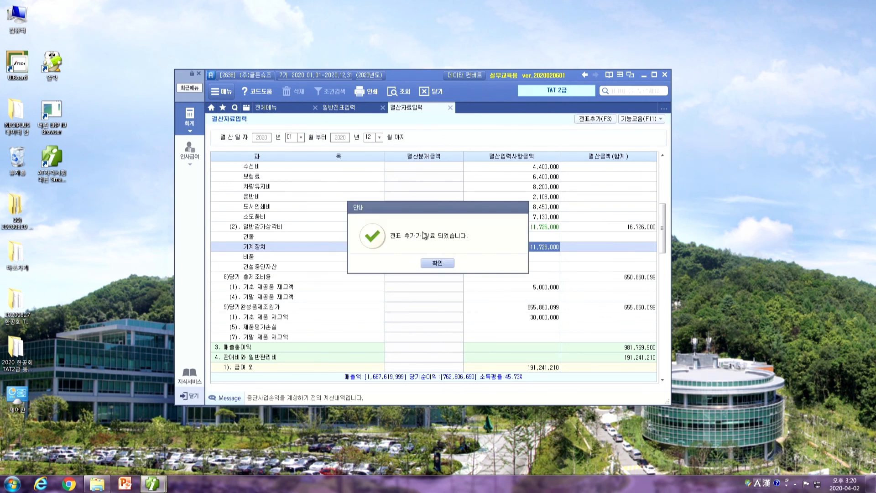
# - Reload the December 31 entries in 일반전표입력, check the regenerated 감가상각비 voucher, and close both 일반전표입력 and 결산자료입력
pyautogui.click(334, 108)
pyautogui.click(278, 139)
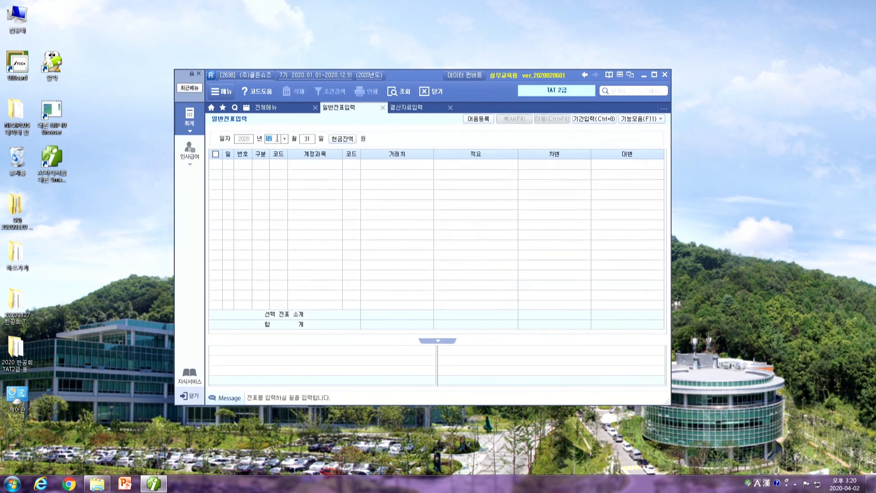
pyautogui.press('Return')
pyautogui.press('Return')
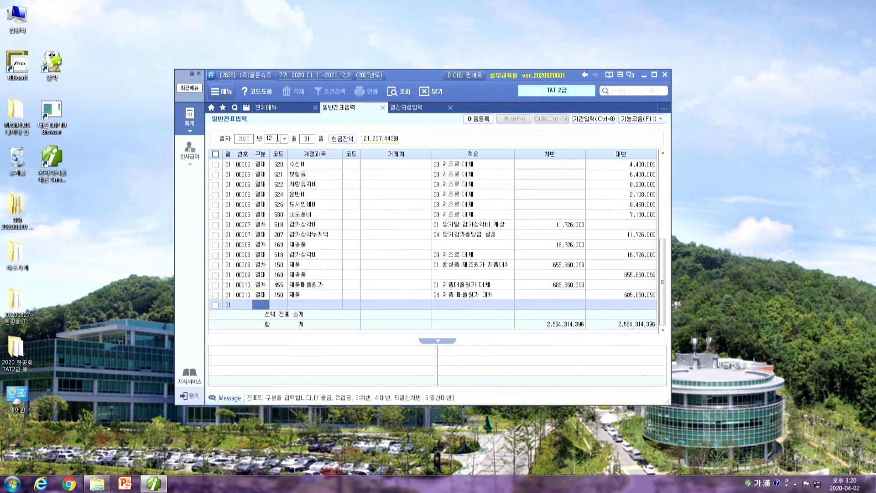
pyautogui.click(301, 231)
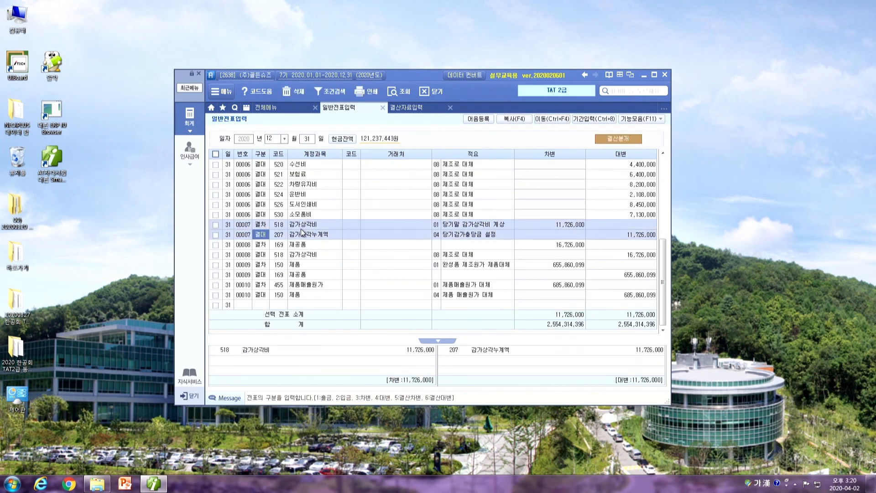
pyautogui.click(382, 108)
pyautogui.click(383, 108)
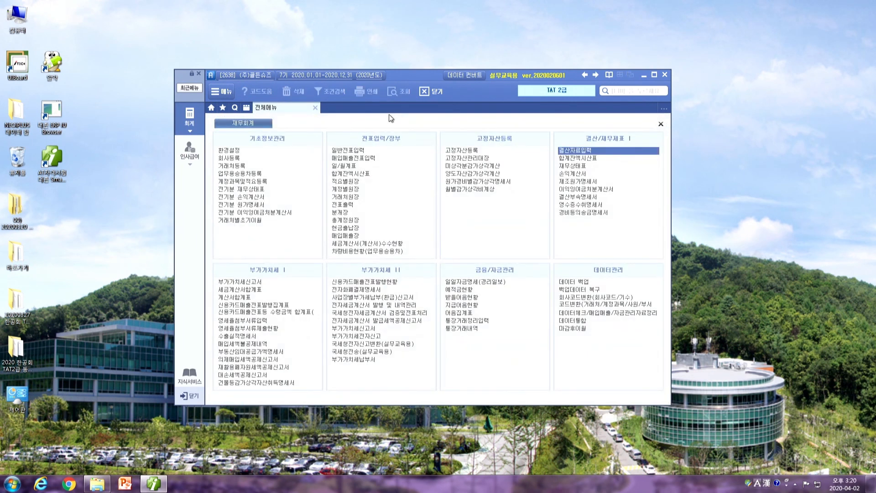